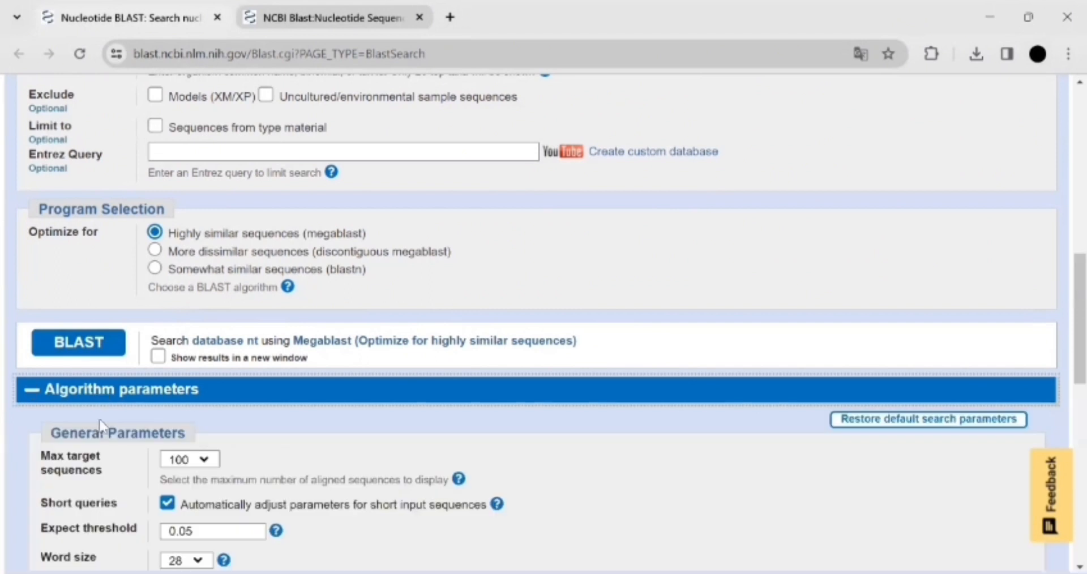
Step: Set the maximum target sequences to 500 and run the BLAST search
click(187, 459)
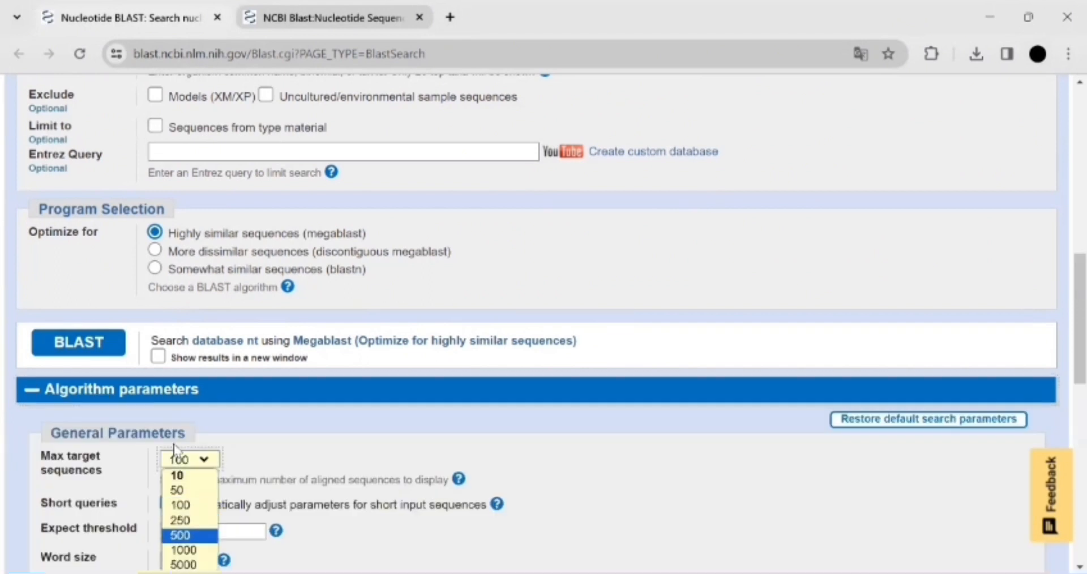
click(182, 534)
click(68, 351)
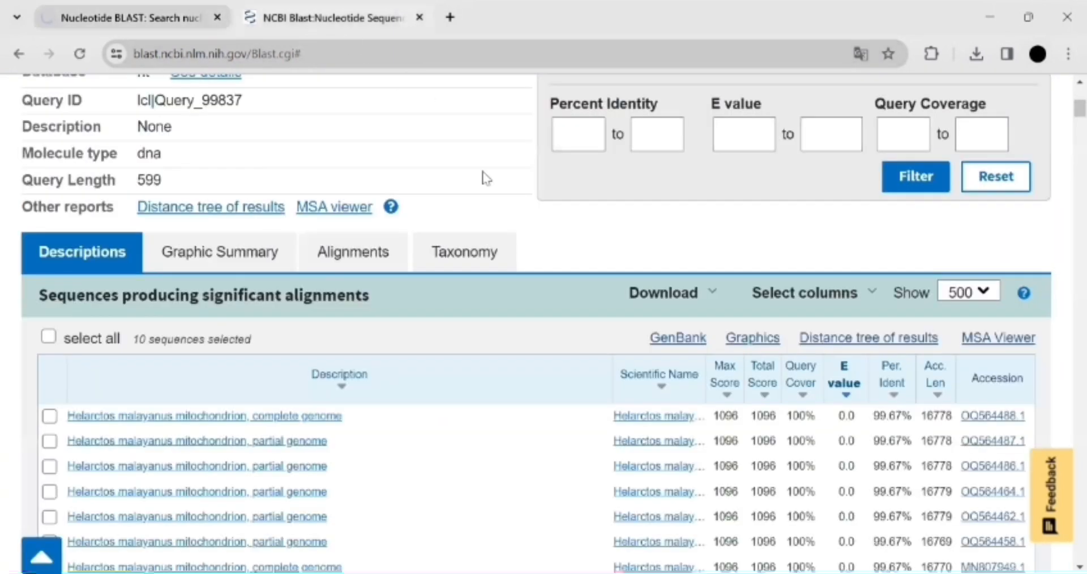
Step: Download the selected result sequences as FASTA (complete sequence)
scroll(509, 284, down, 3)
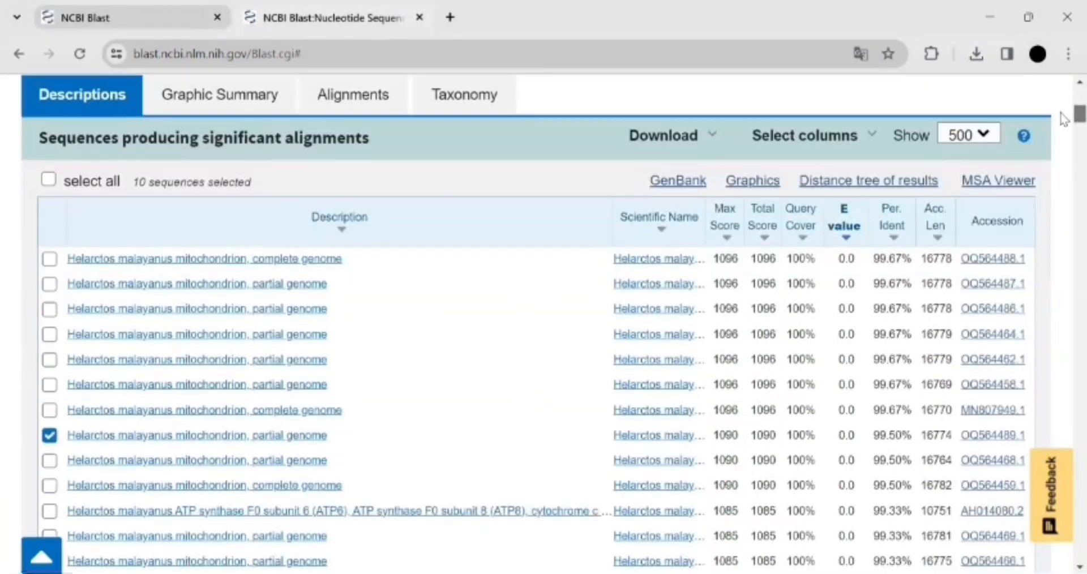
scroll(280, 383, down, 2)
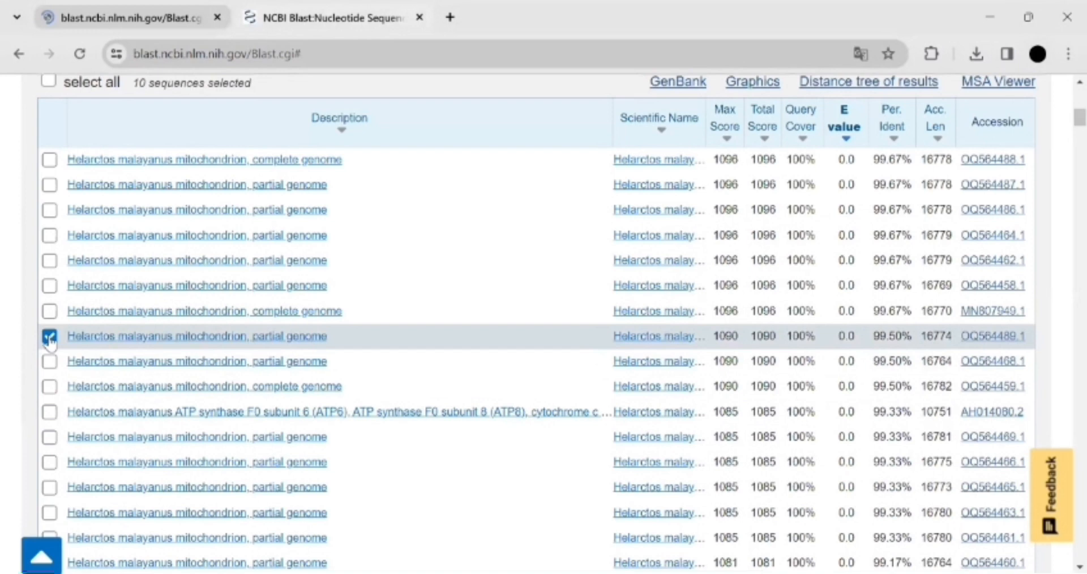
mouse_move(1061, 120)
mouse_down()
mouse_move(1062, 307)
mouse_move(1062, 111)
mouse_up()
scroll(1065, 118, down, 8)
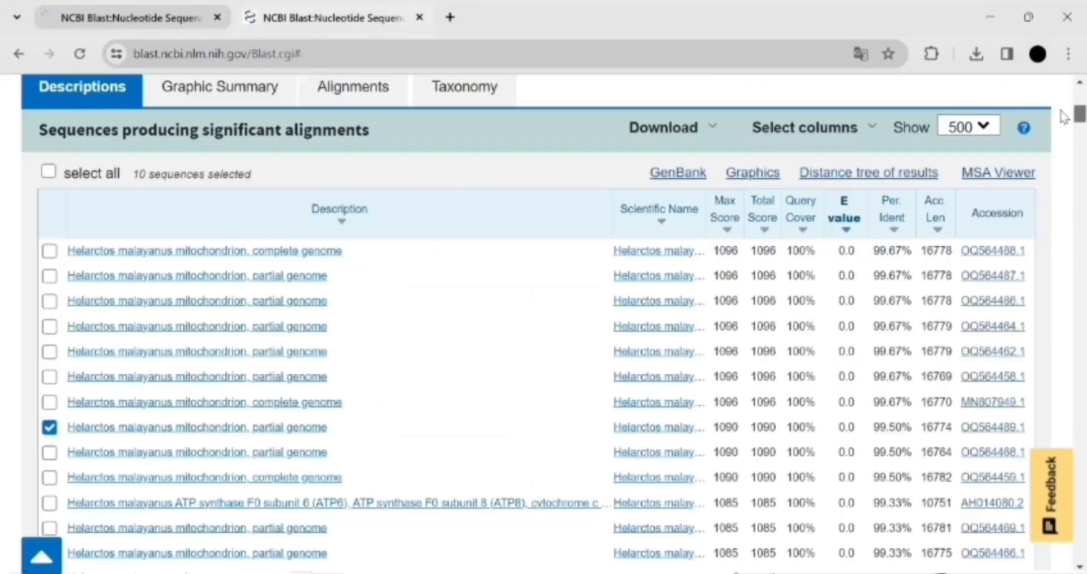
scroll(1065, 118, up, 3)
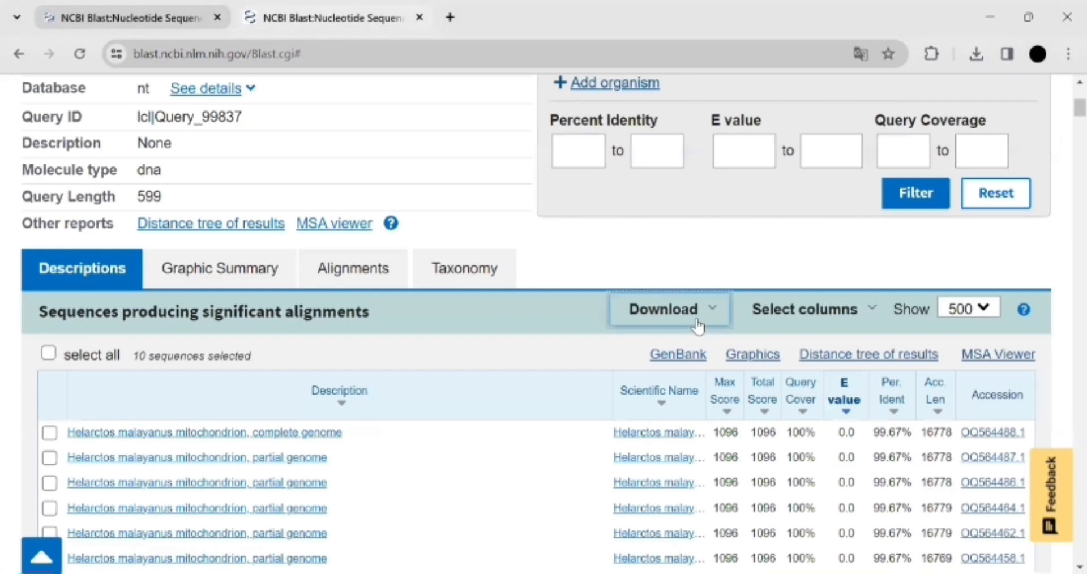
click(699, 327)
click(700, 341)
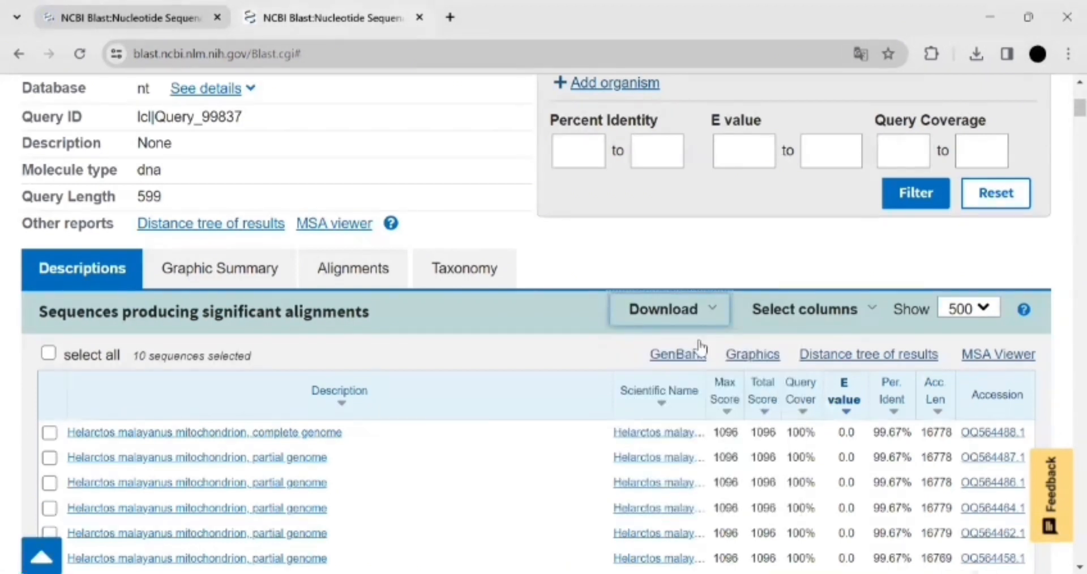
click(712, 315)
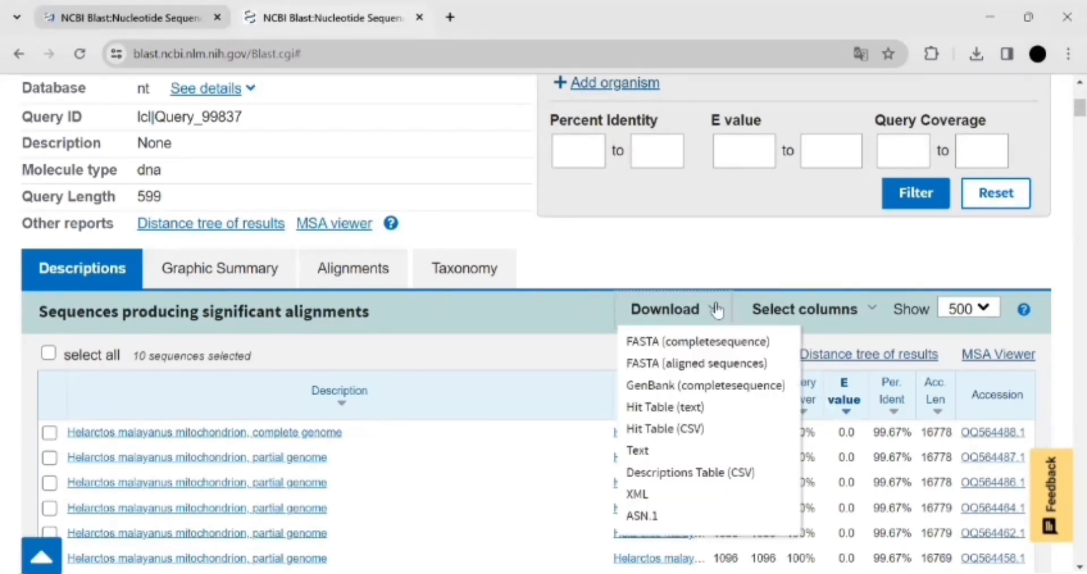
click(708, 343)
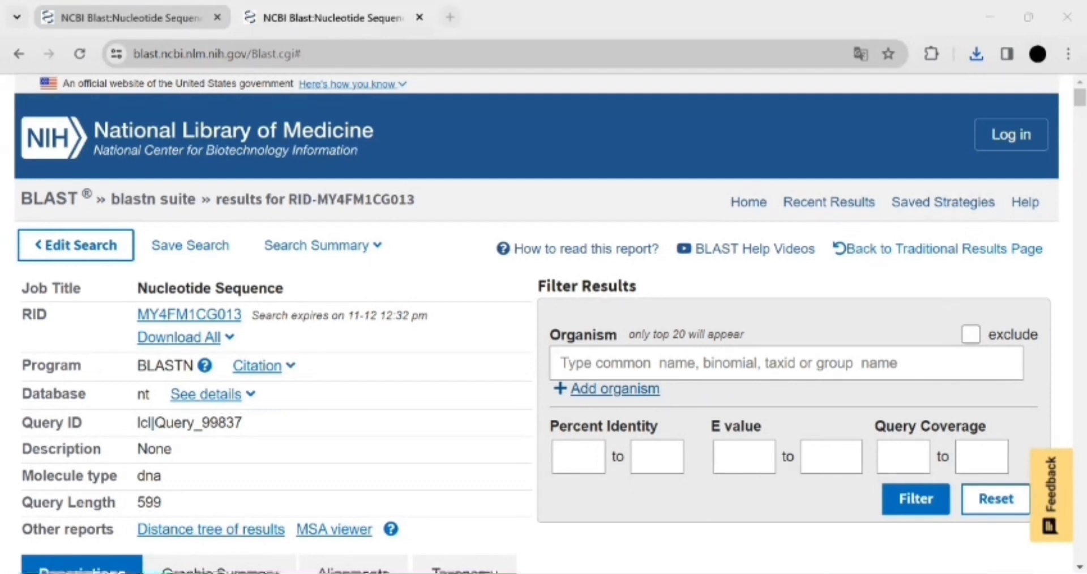
Step: Switch to Notepad and insert a blank line at the top of the seq 10 sp blm edit neww file
key(alt+Tab)
click(352, 17)
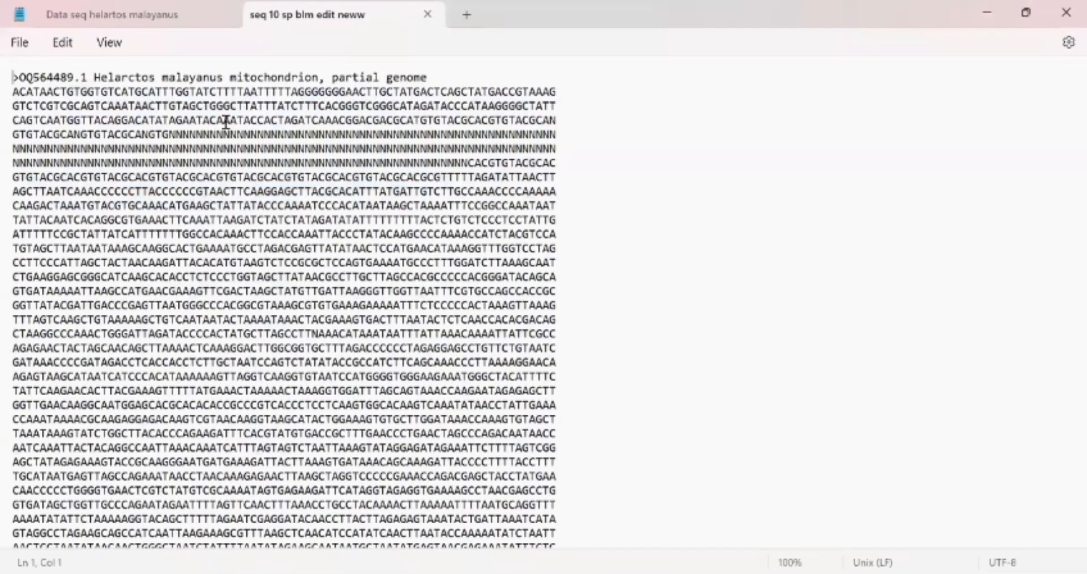
drag(517, 376, 519, 391)
click(473, 332)
click(13, 77)
key(Return)
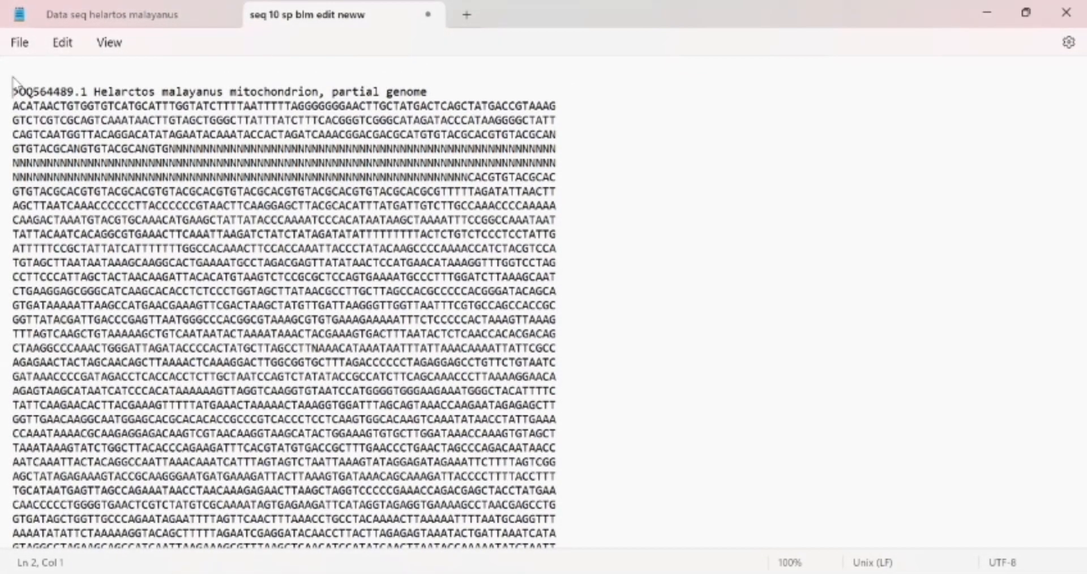
Step: Paste the Contig_1 sequence from Data seq helartos malayanus at the top of the seq 10 sp blm edit neww file
click(80, 20)
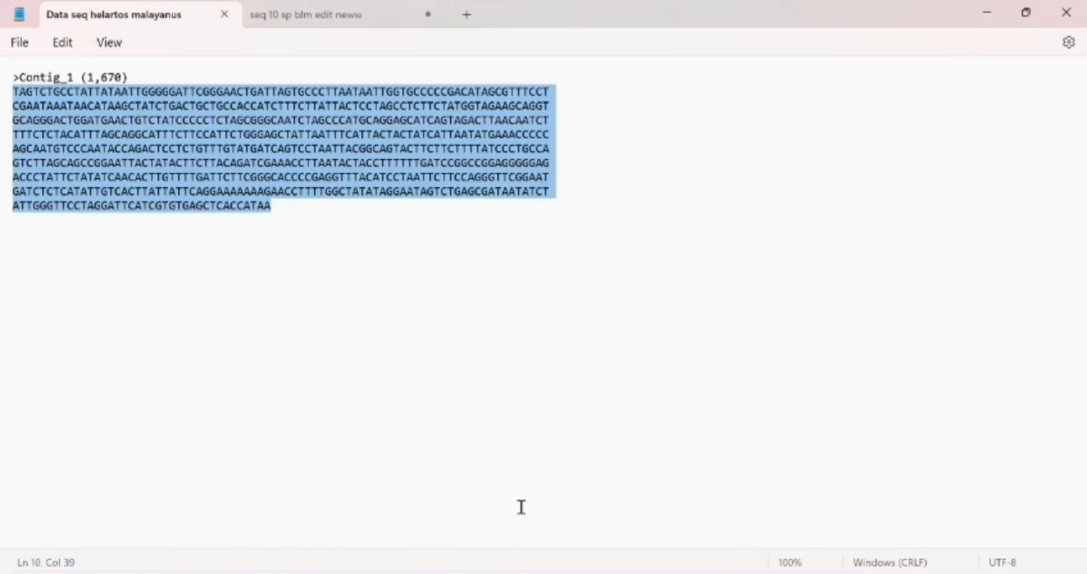
key(alt+Tab)
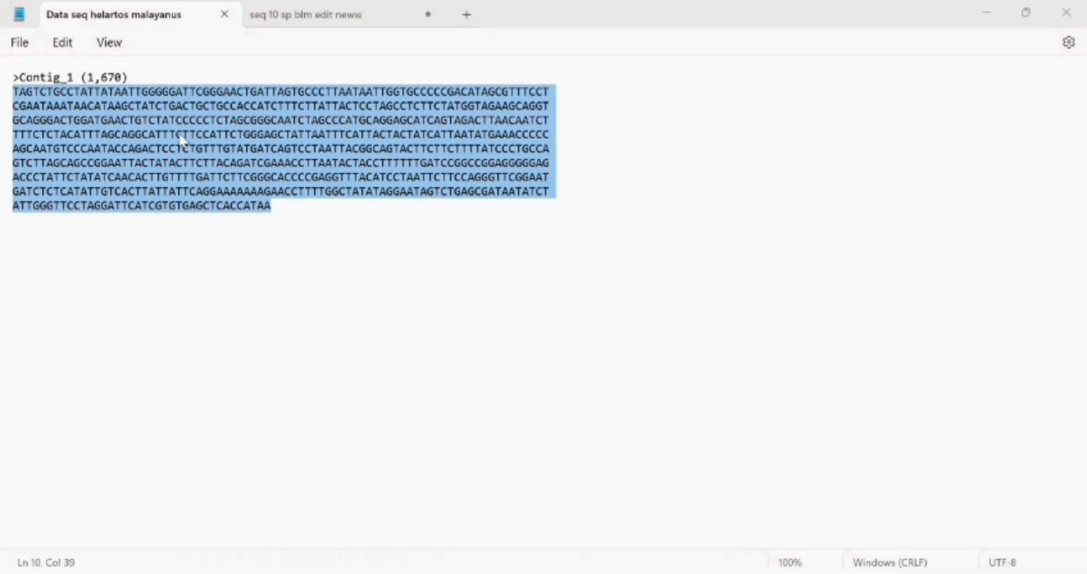
click(286, 16)
key(Up)
key(ctrl+v)
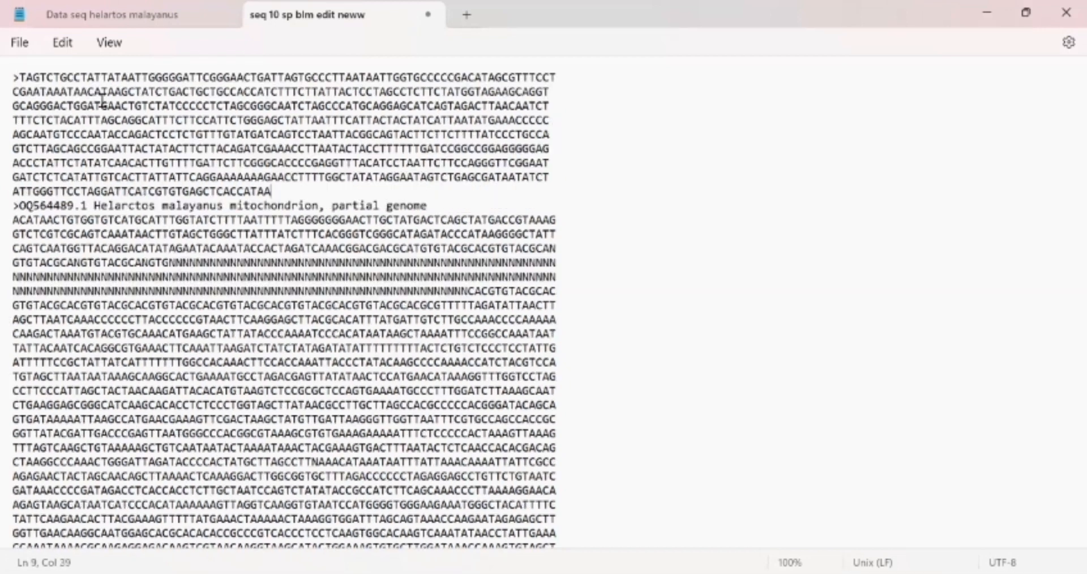
Step: Put the pasted sequence on its own line under the header Helarctos_malayanus_mitochondrion_1
click(19, 78)
key(Return)
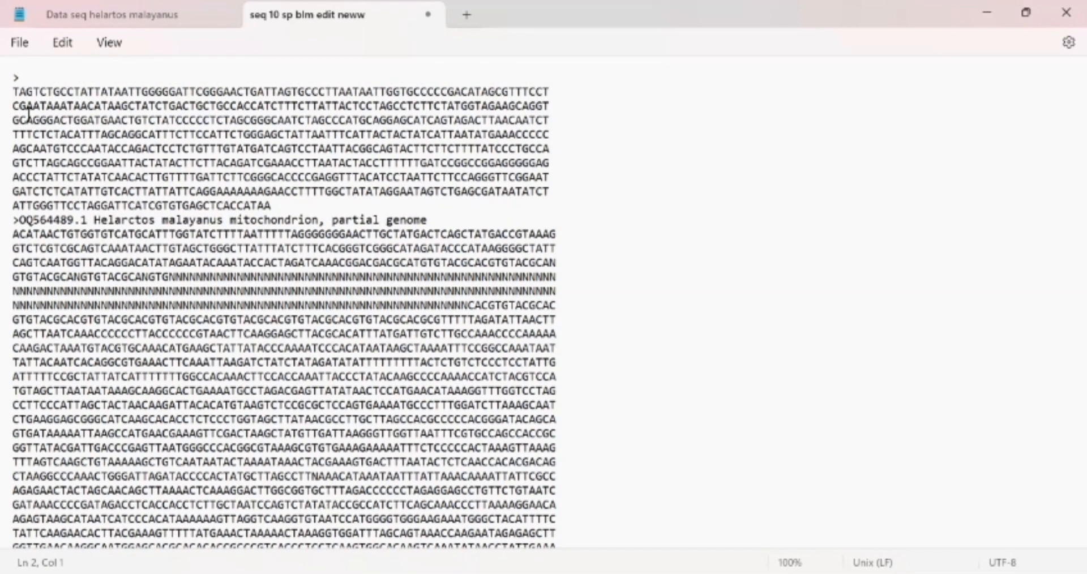
drag(94, 219, 320, 220)
key(ctrl+c)
click(81, 78)
key(ctrl+v)
key(BackSpace)
text(_)
click(155, 78)
key(BackSpace)
text(_)
click(250, 77)
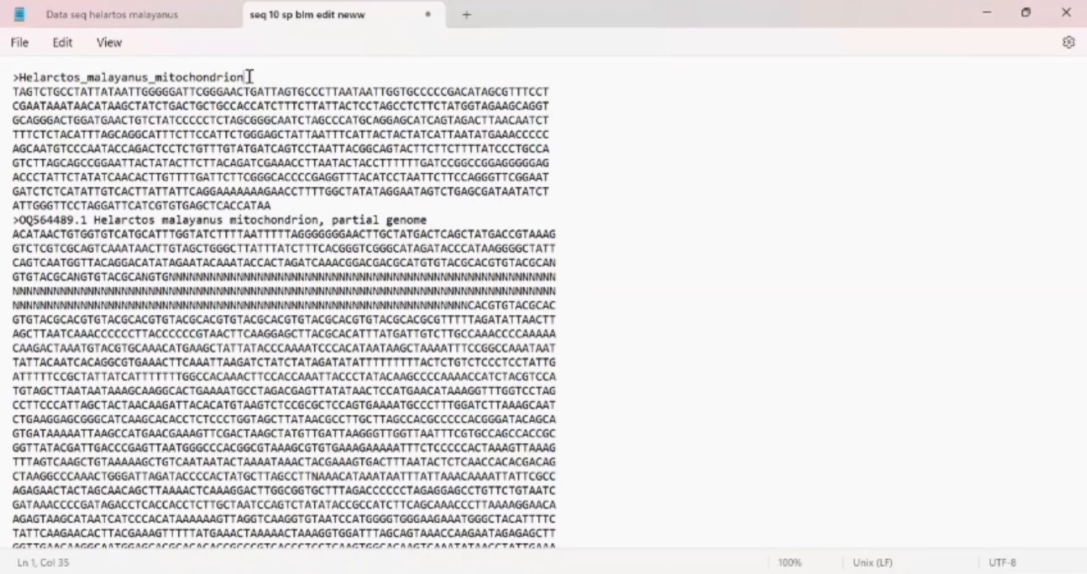
text(_1)
Step: Replace the OQ564489.1 header with Helarctos_malayanus_mitochondrion_2
drag(18, 78, 259, 69)
drag(21, 219, 433, 218)
key(ctrl+v)
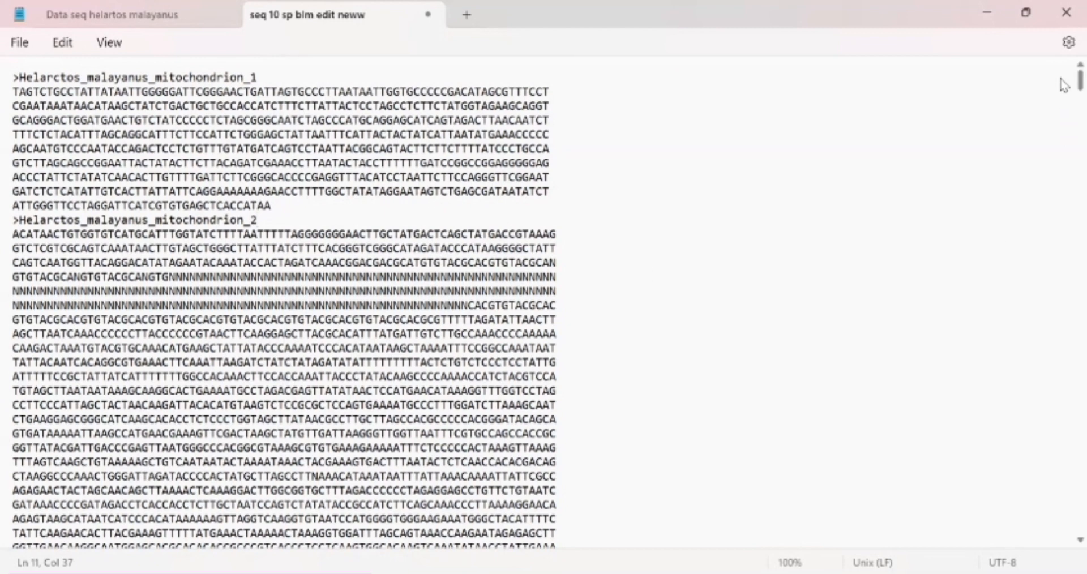
Step: Rename the MW491935.1 header to Ursus_kudarensis_praekudarensis_mitochondrion, removing the accession and joining words with underscores
scroll(1064, 90, down, 8)
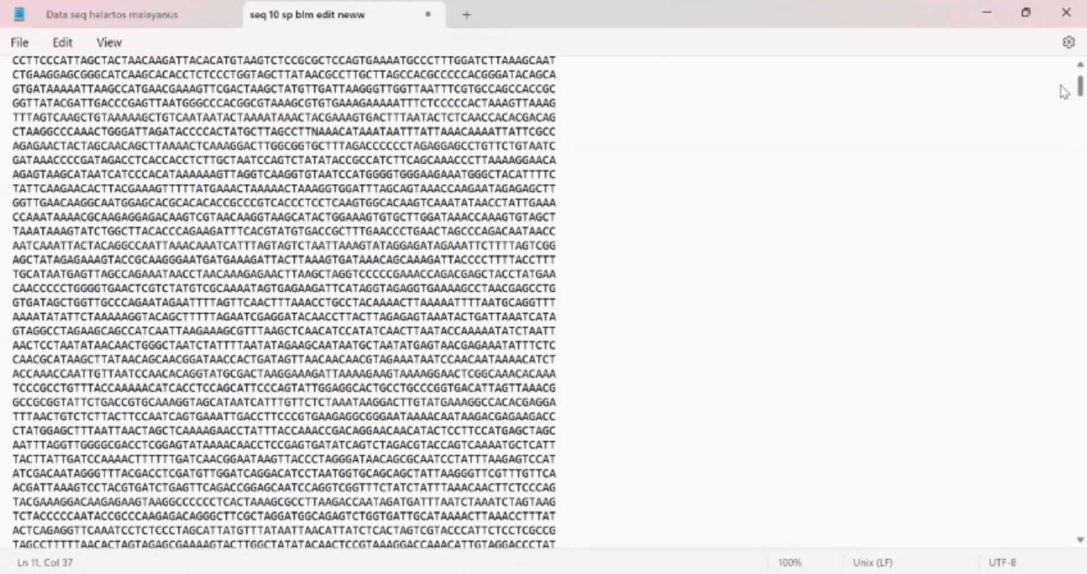
scroll(1063, 100, down, 10)
scroll(1064, 119, down, 12)
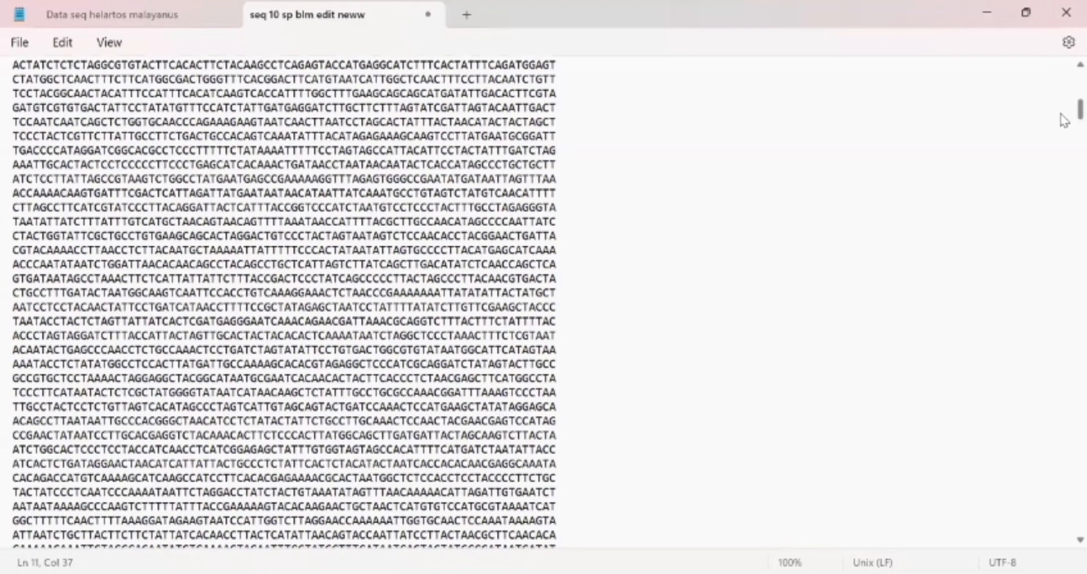
scroll(638, 377, down, 2)
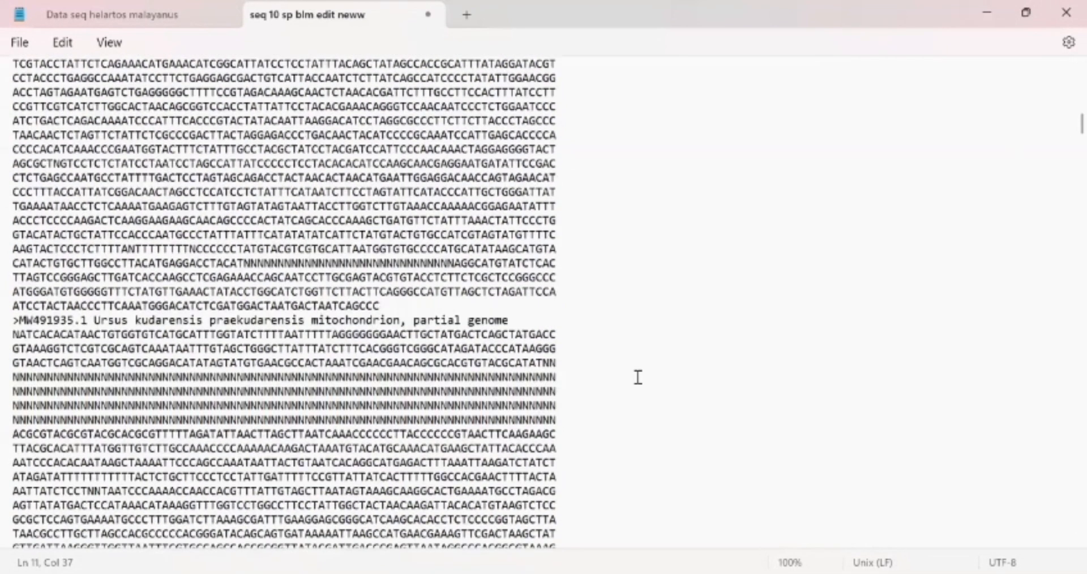
drag(19, 320, 94, 321)
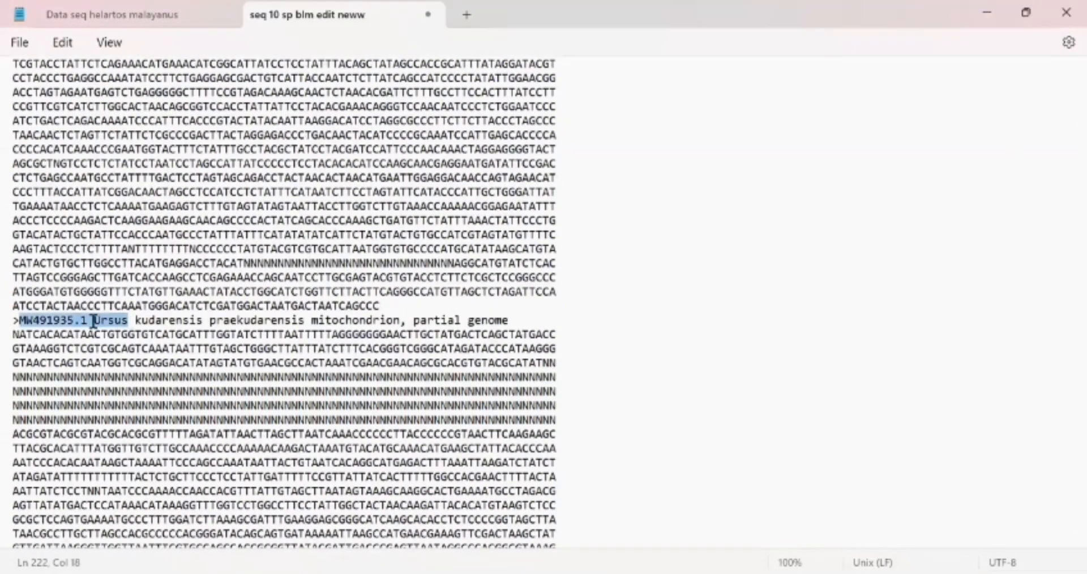
key(BackSpace)
click(59, 320)
key(BackSpace)
text(_)
click(134, 320)
key(BackSpace)
text(_)
click(237, 320)
key(BackSpace)
text(_)
click(332, 320)
key(BackSpace)
Step: Rename the MN935768.1 header to Ursus_thibetanus_laniger_mitochondrion, removing the accession and joining words with underscores
drag(1080, 124, 1065, 170)
click(63, 358)
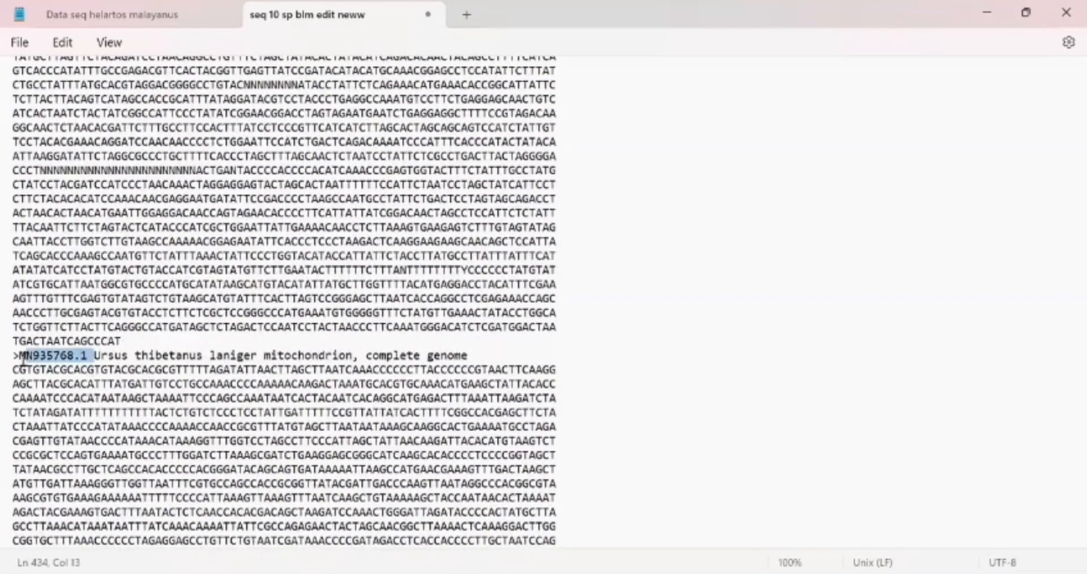
key(BackSpace)
text(_)
click(192, 357)
key(BackSpace)
text(_)
click(291, 356)
Step: Rename the Ursus americanus header to Ursus_americanus_mitochondrion, removing its accession number
key(BackSpace)
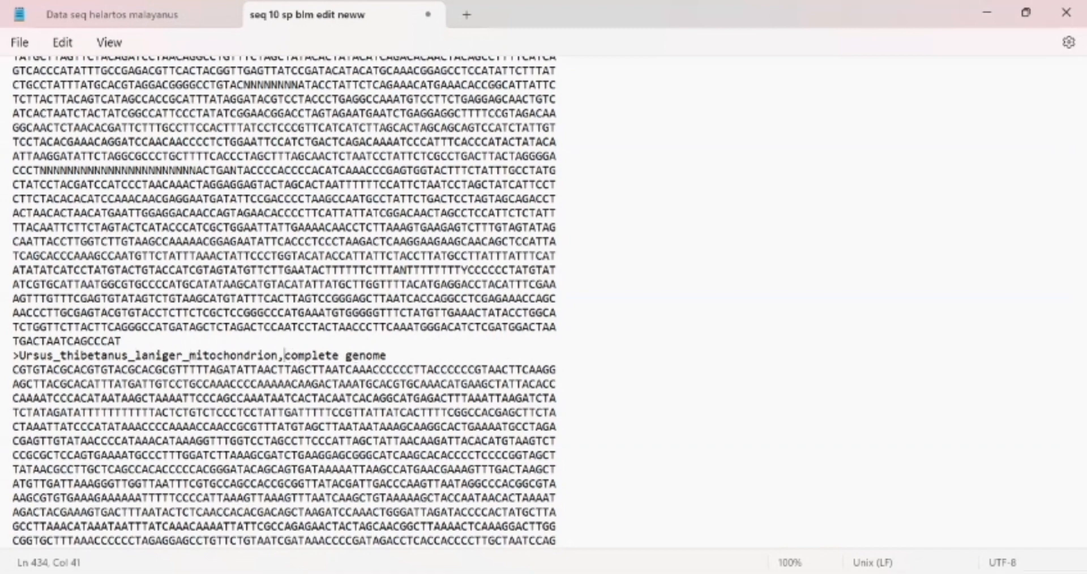
drag(1063, 170, 1064, 218)
drag(102, 144, 19, 144)
key(BackSpace)
click(58, 144)
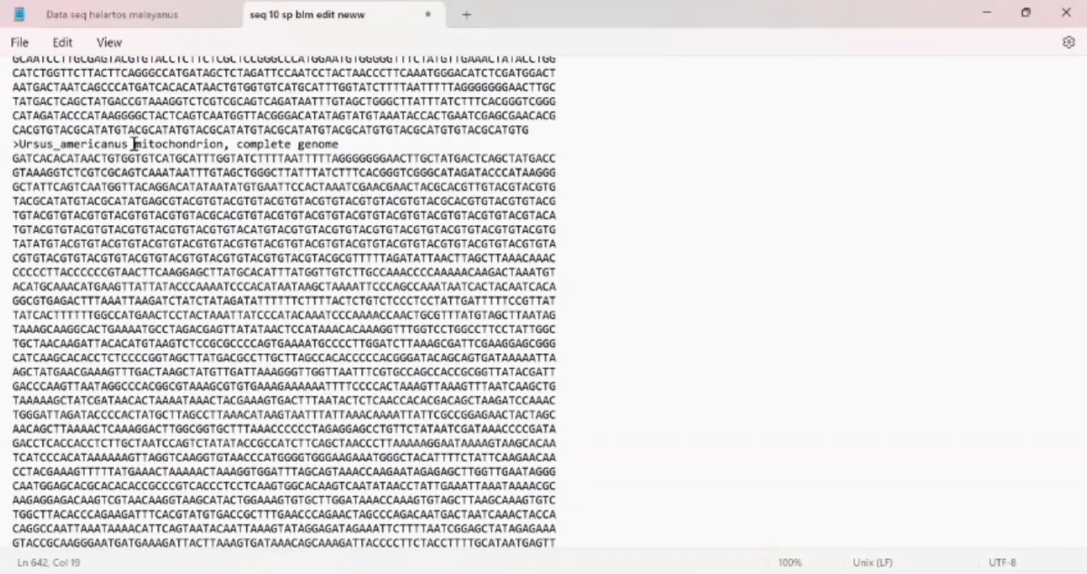
click(240, 145)
Step: Rename the Ursus arctos from China header, moving mitochondrion before China, joining words with underscores and dropping the accession and genome note
key(BackSpace)
key(BackSpace)
text(_)
drag(1066, 222, 1066, 264)
scroll(59, 339, down, 3)
double_click(59, 334)
key(BackSpace)
click(59, 334)
key(BackSpace)
text(_)
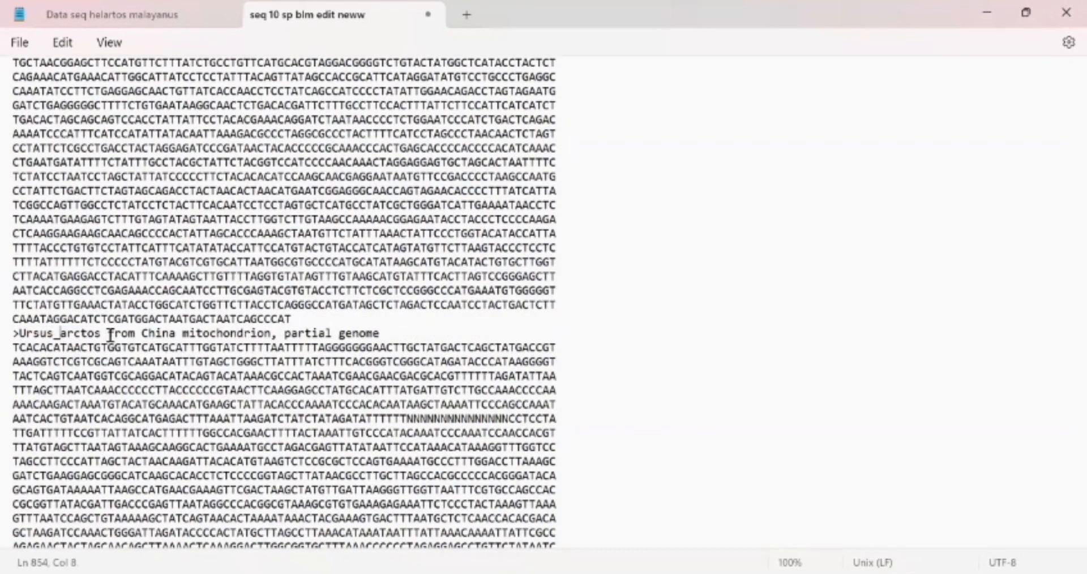
key(BackSpace)
key(BackSpace)
drag(110, 334, 235, 334)
text(_)
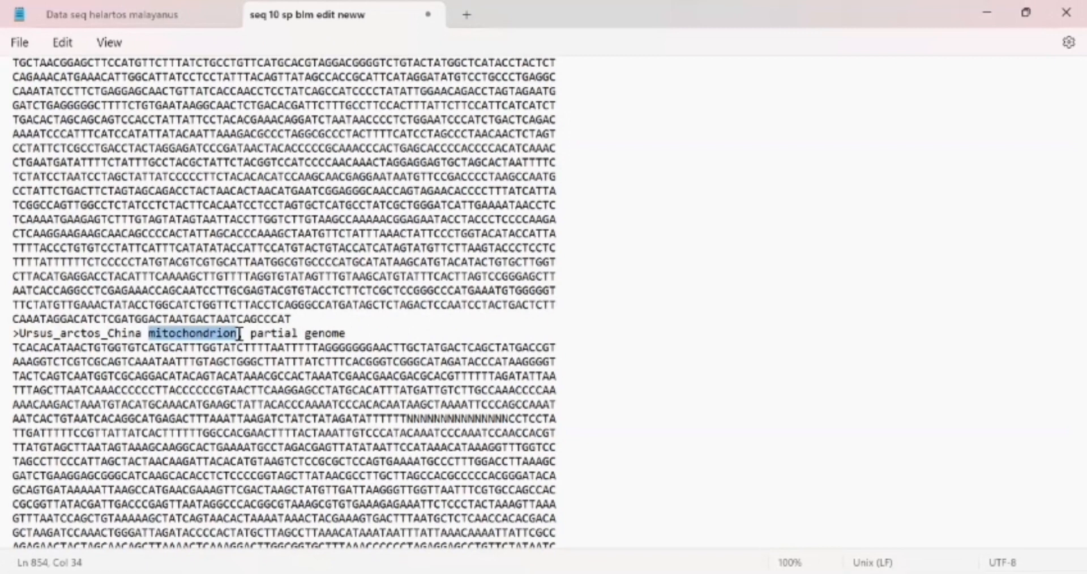
key(ctrl+x)
click(109, 333)
key(ctrl+v)
text(_)
drag(354, 333, 240, 334)
key(BackSpace)
Step: Strip the accession and genome note from the next header and join its words with underscores
drag(1064, 258, 1062, 303)
drag(94, 338, 21, 339)
key(BackSpace)
click(59, 338)
key(BackSpace)
text(_)
click(110, 338)
key(BackSpace)
text(_)
drag(203, 338, 306, 339)
Step: Clean the following header the same way, removing its accession and genome note and inserting underscores
key(BackSpace)
key(BackSpace)
drag(1063, 266, 1065, 358)
scroll(1064, 357, up, 5)
drag(95, 250, 21, 250)
key(BackSpace)
click(61, 250)
Step: Reformat the next header by deleting its accession and trailing genome note and joining words with underscores
key(BackSpace)
text(_)
click(115, 250)
key(Delete)
text(_)
drag(211, 250, 313, 250)
key(BackSpace)
key(BackSpace)
drag(1063, 348, 1066, 397)
drag(91, 402, 19, 403)
key(BackSpace)
click(60, 403)
Step: Strip the accession and trailing text from the following header and join its words with underscores
key(BackSpace)
text(_)
drag(123, 403, 351, 403)
key(BackSpace)
key(BackSpace)
drag(1063, 393, 1064, 447)
drag(91, 125, 19, 124)
Step: Rename the Ursus kanivetz header to Ursus_kanivetz_mitochondrion, removing its accession and genome note
key(BackSpace)
click(60, 125)
key(BackSpace)
text(_)
click(333, 125)
key(BackSpace)
key(BackSpace)
key(BackSpace)
key(BackSpace)
key(BackSpace)
key(BackSpace)
key(BackSpace)
key(BackSpace)
key(BackSpace)
key(BackSpace)
key(BackSpace)
key(BackSpace)
key(BackSpace)
key(BackSpace)
key(BackSpace)
key(BackSpace)
drag(1081, 440, 1080, 484)
drag(88, 262, 18, 261)
key(BackSpace)
key(Delete)
click(61, 262)
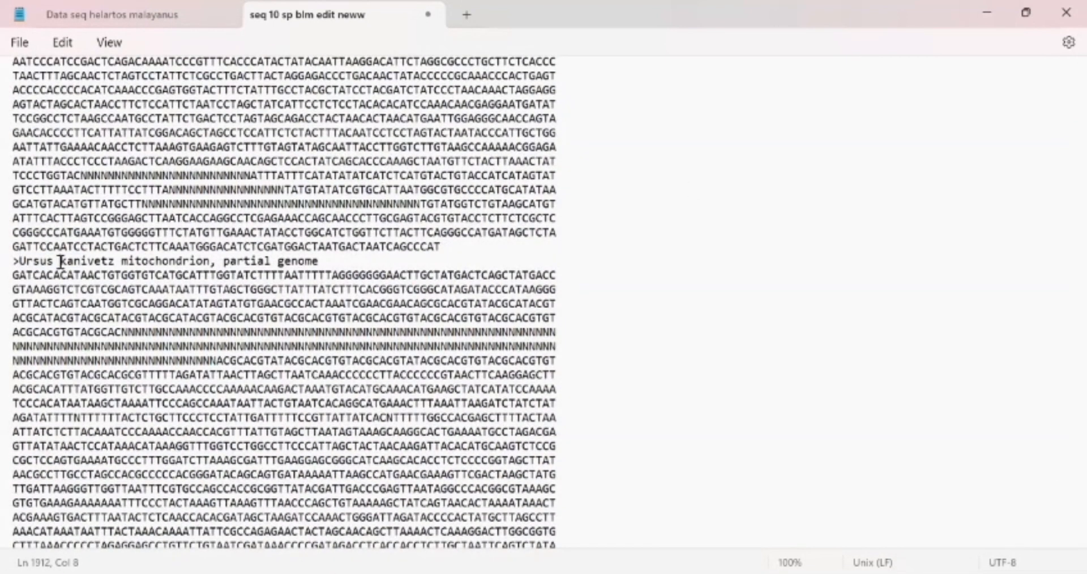
drag(319, 261, 208, 261)
key(BackSpace)
mouse_move(1079, 481)
mouse_down()
mouse_move(1061, 531)
mouse_move(1065, 490)
mouse_up()
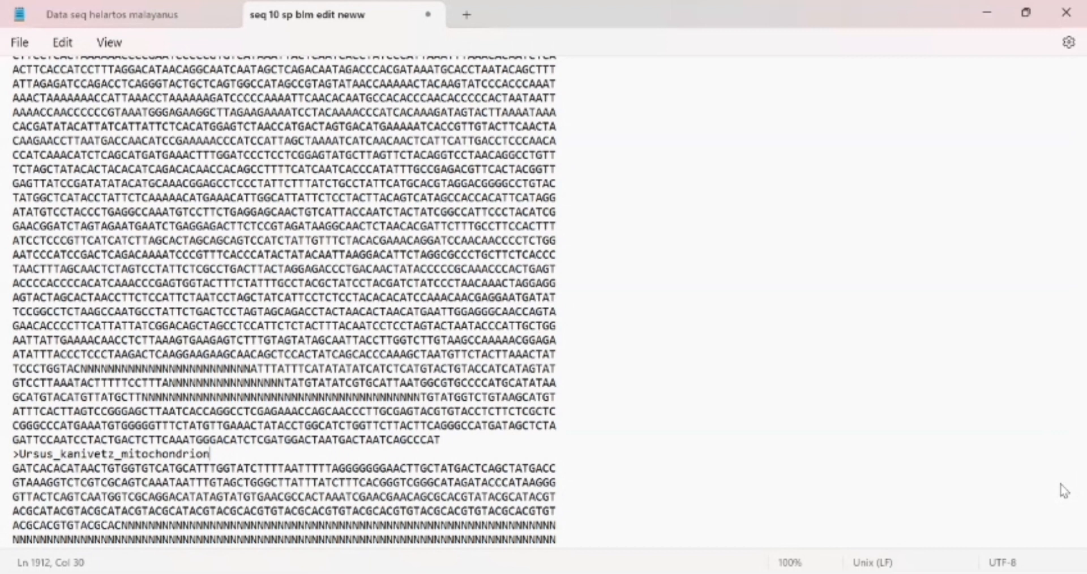
Step: Save the file as seq 10 sp setelah edit neww in the seq sebelumnya folder
click(535, 325)
click(538, 311)
click(755, 381)
key(ctrl+shift+s)
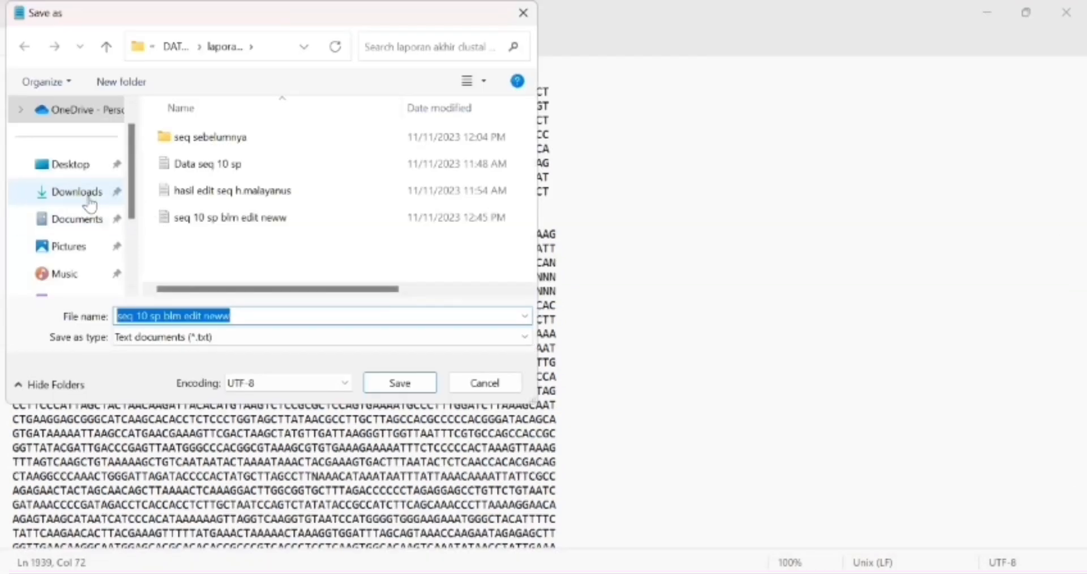
click(201, 145)
double_click(201, 146)
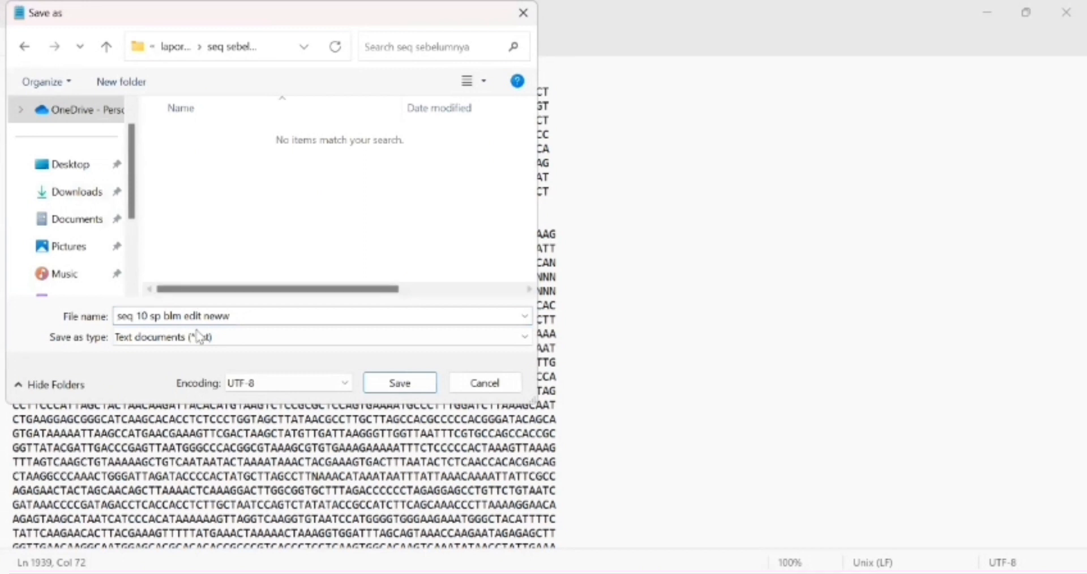
click(235, 317)
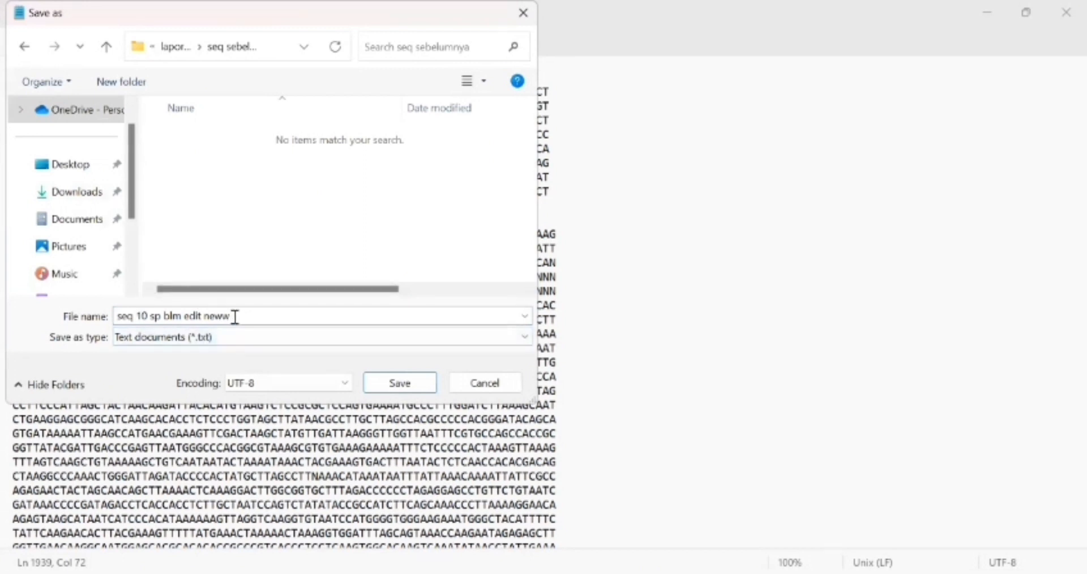
double_click(235, 317)
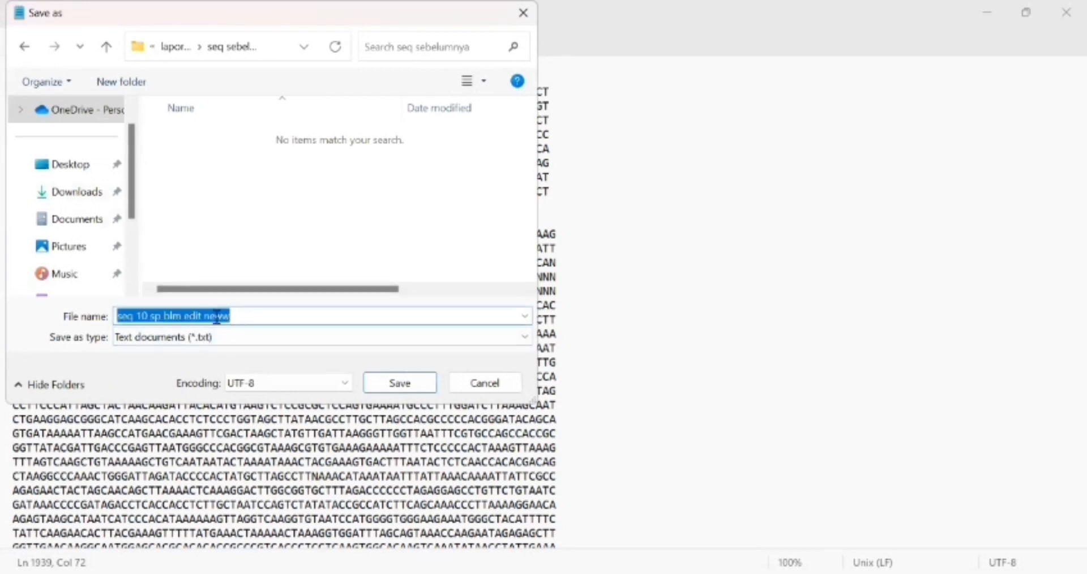
double_click(178, 316)
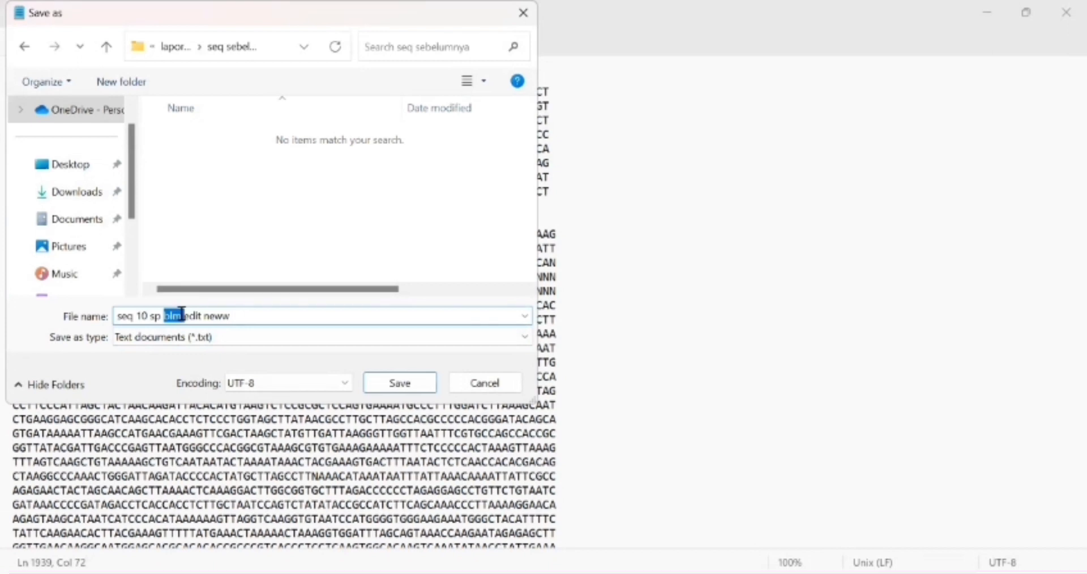
text(setelah)
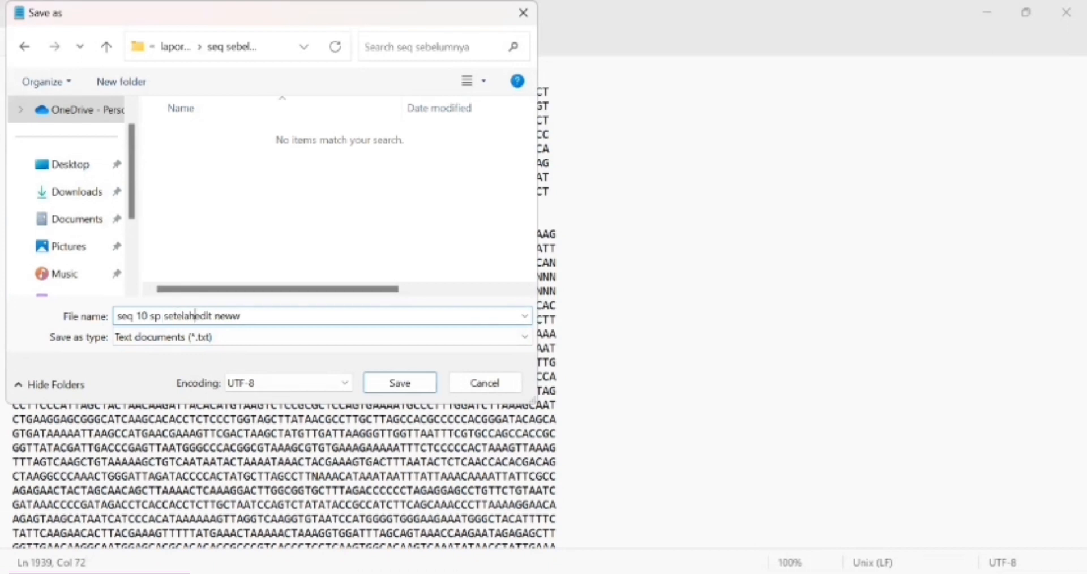
click(368, 391)
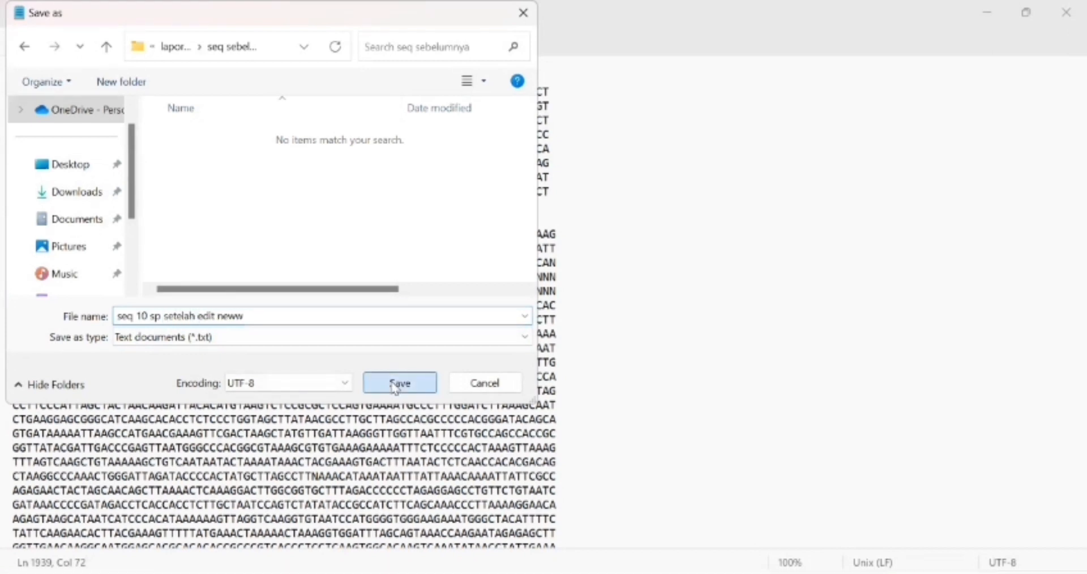
Step: Switch to ClustalX and load the seq 10 sp setelah edit neww sequence file
key(alt+Tab)
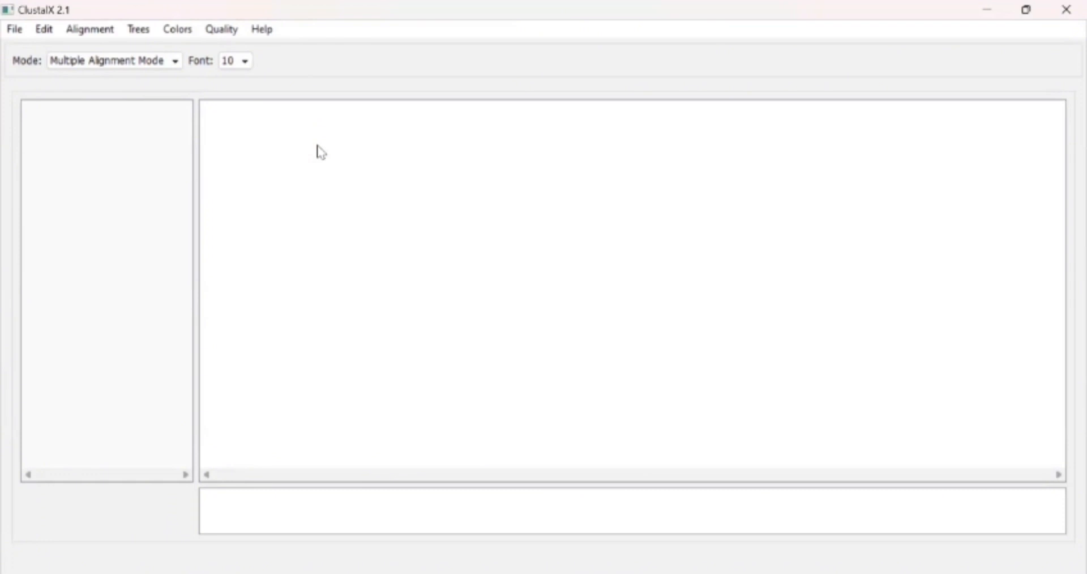
click(13, 35)
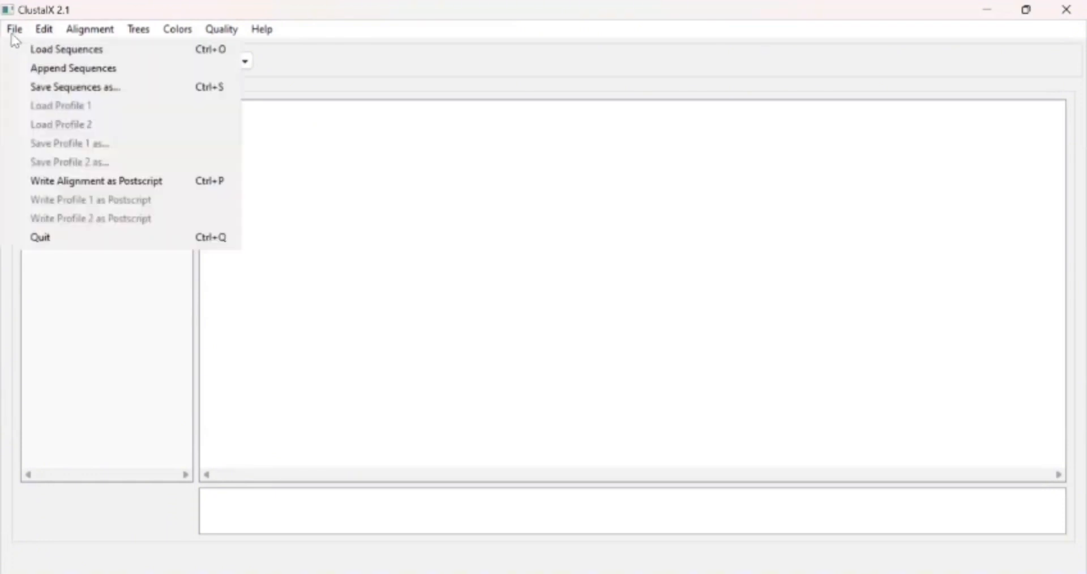
click(63, 55)
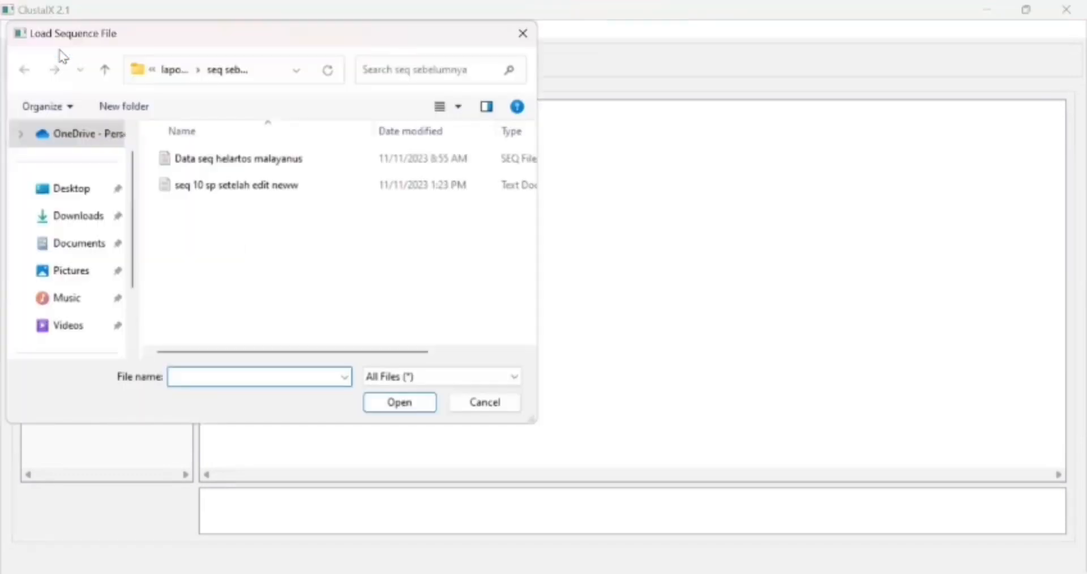
click(241, 184)
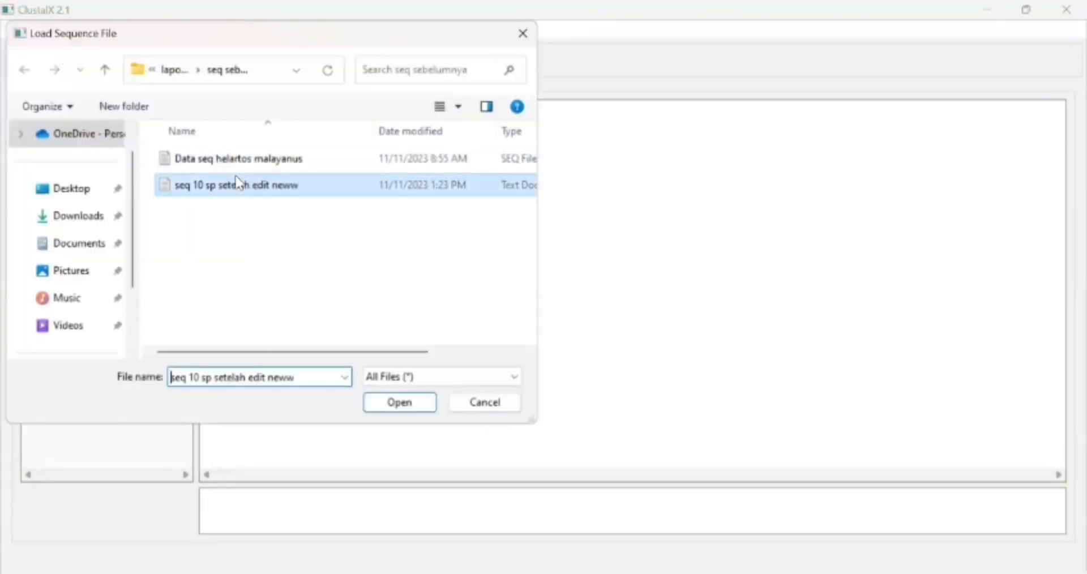
click(400, 403)
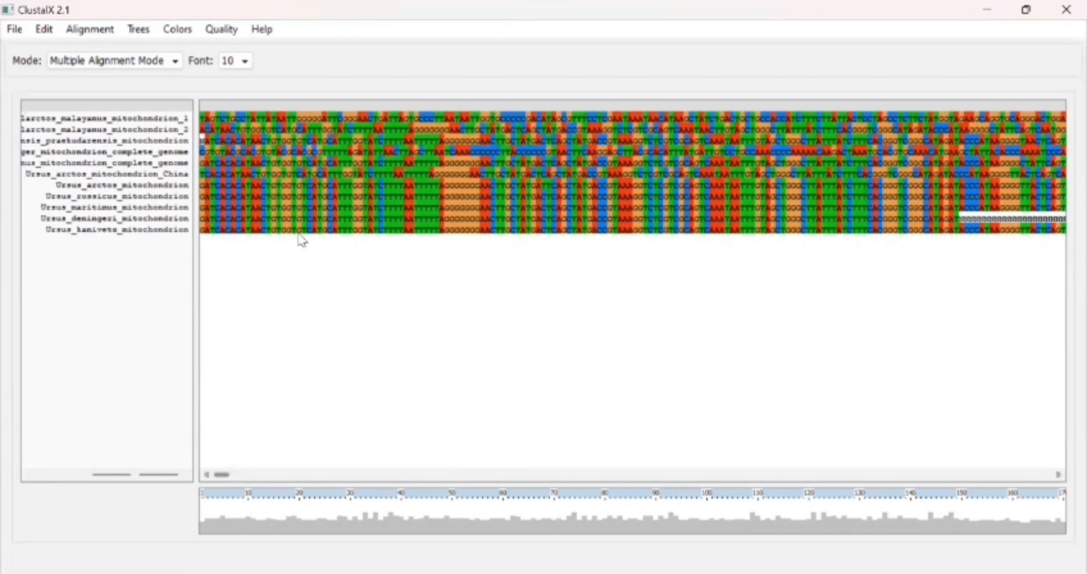
Step: Set the alignment display font size to 16
click(244, 72)
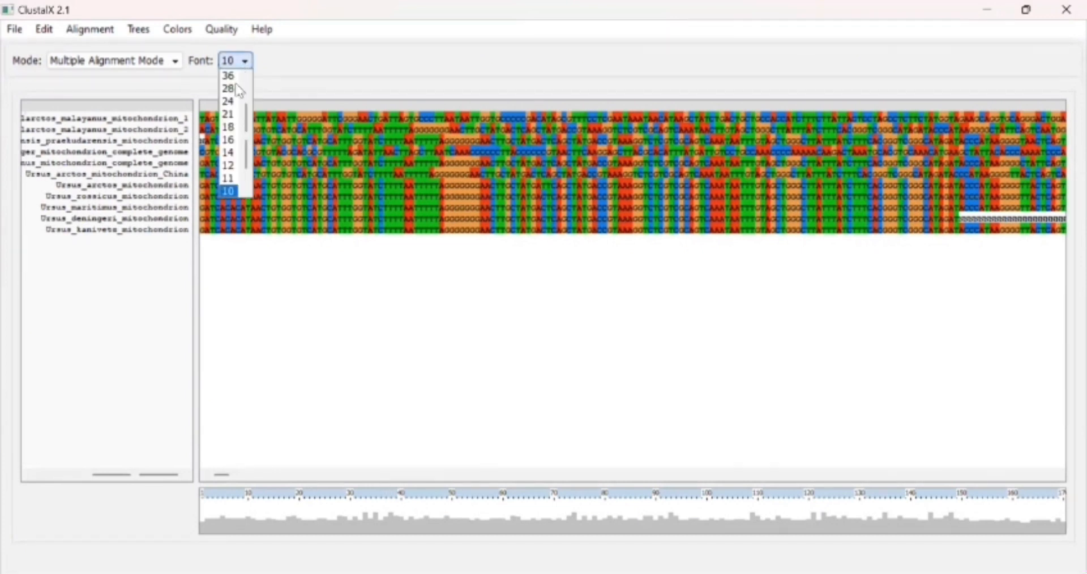
click(227, 141)
mouse_move(223, 475)
mouse_down()
mouse_move(461, 476)
mouse_move(303, 486)
mouse_move(221, 473)
mouse_up()
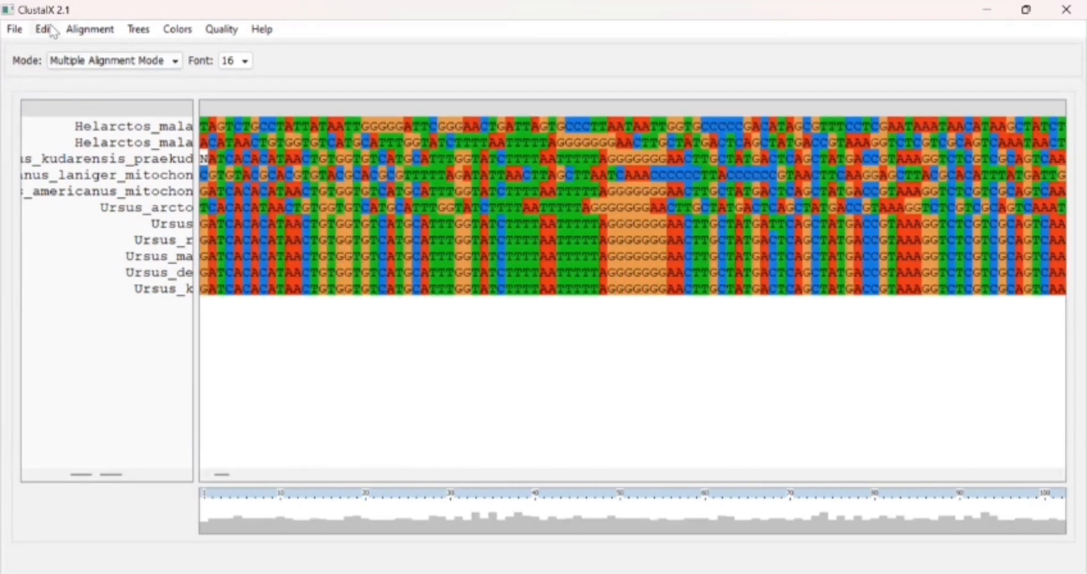
Step: Run a complete multiple alignment, keeping the default guide tree and .aln output paths
click(96, 31)
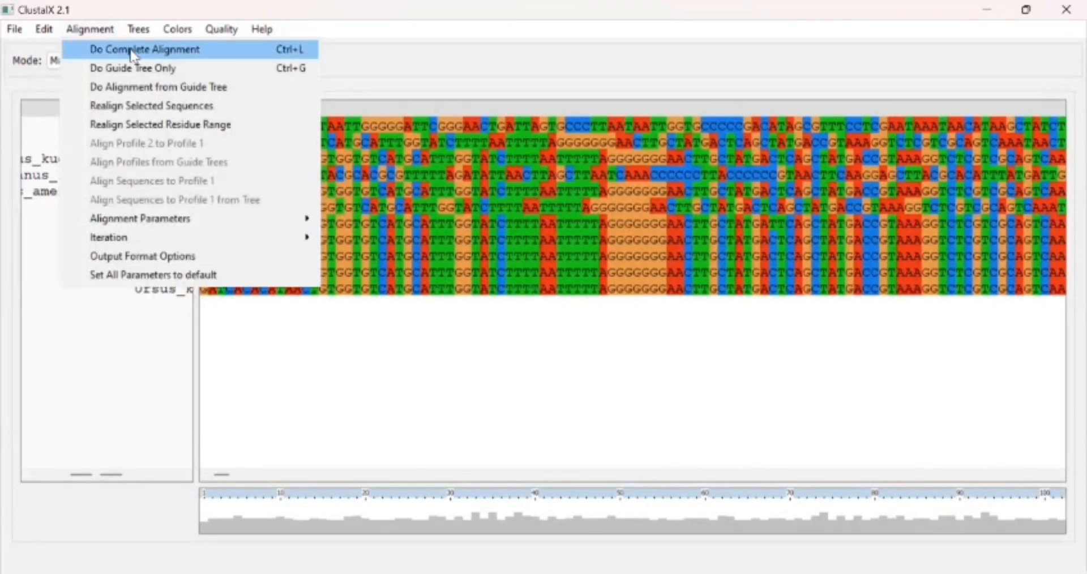
click(133, 50)
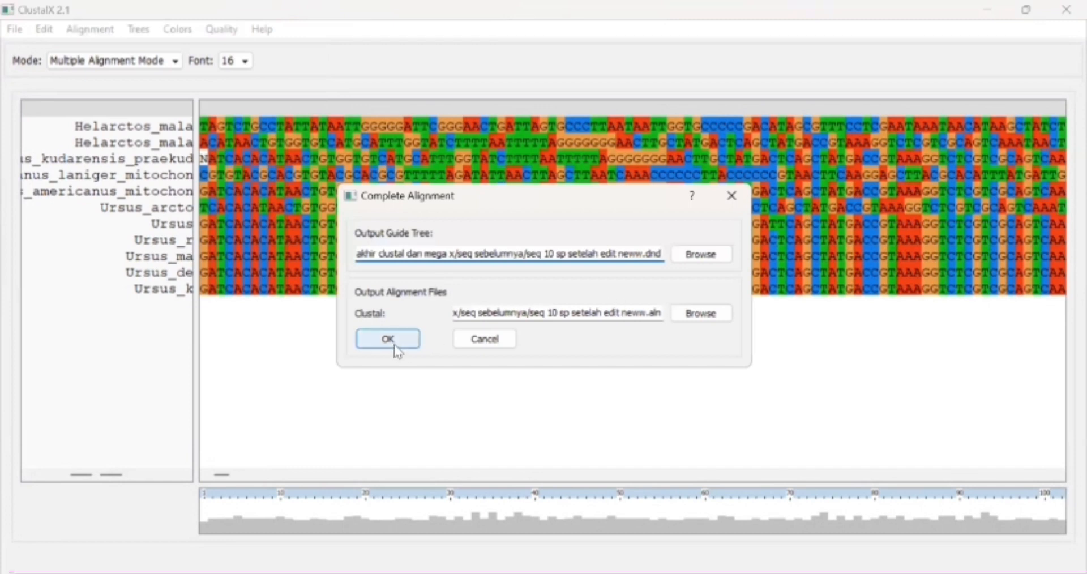
click(396, 342)
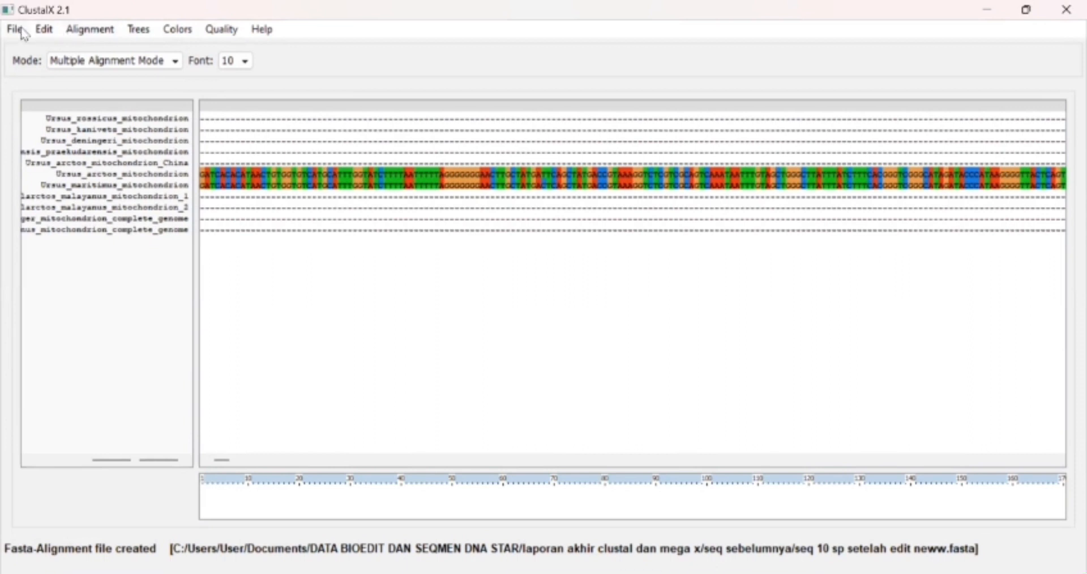
Step: Save the aligned sequences in CLUSTAL and FASTA formats as seq 10 sp setelah edit neww
click(44, 28)
click(15, 29)
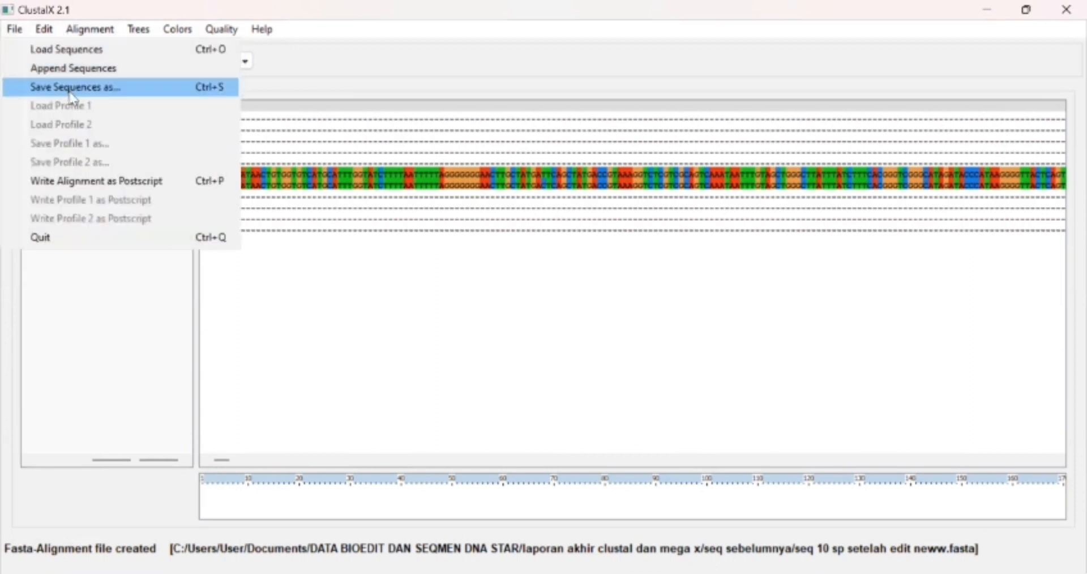
click(70, 91)
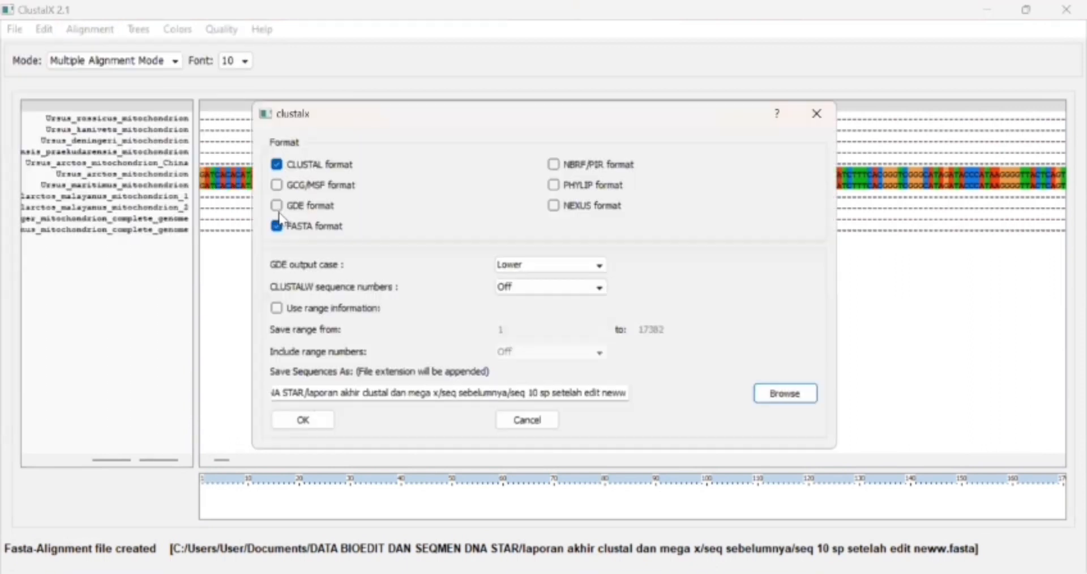
click(304, 420)
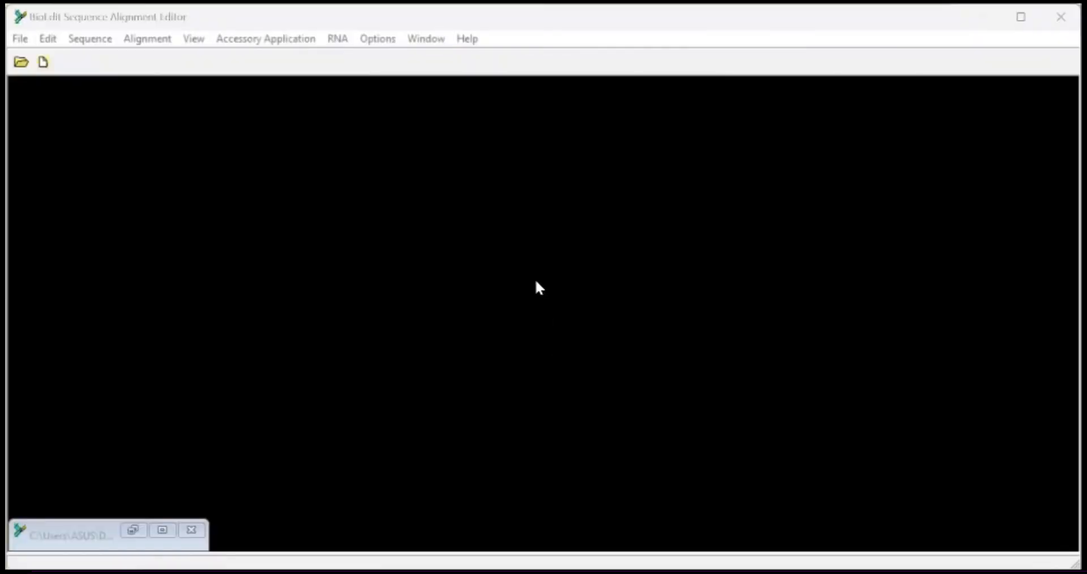
Step: In BioEdit, open the untuk bioedit alignment file from Downloads
click(20, 39)
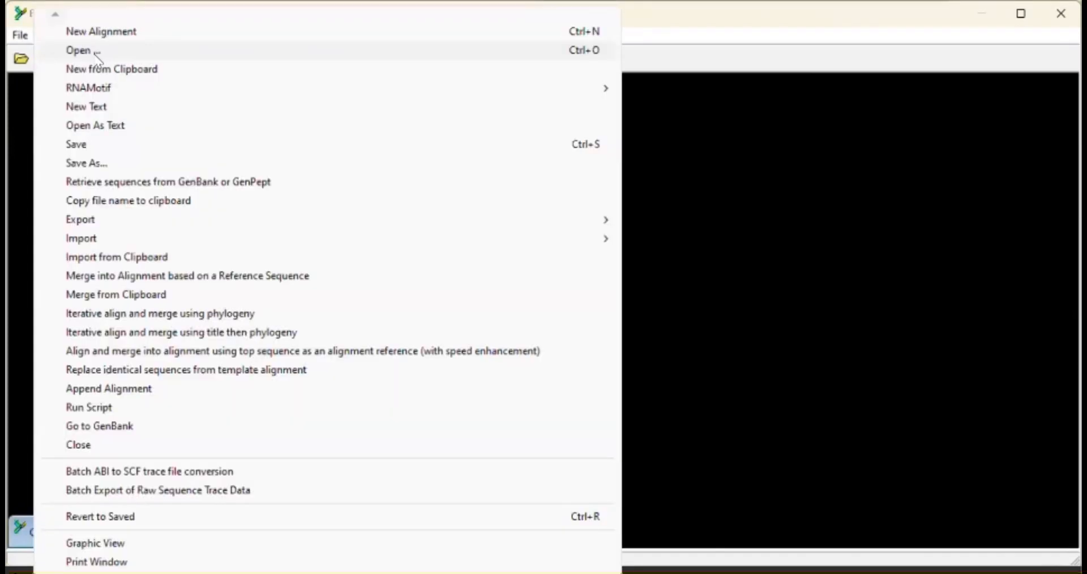
click(85, 50)
click(444, 189)
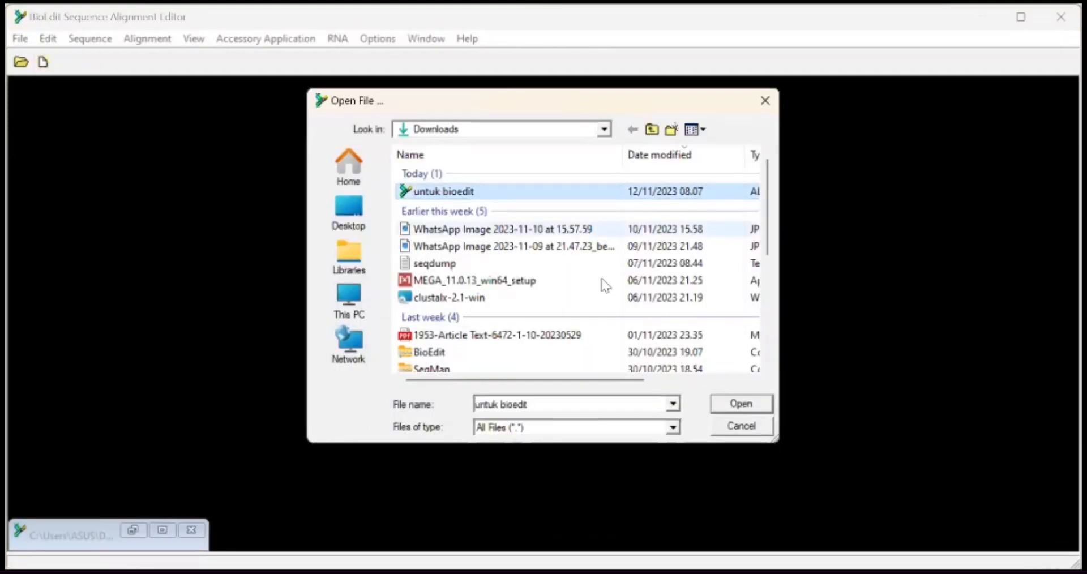
click(741, 405)
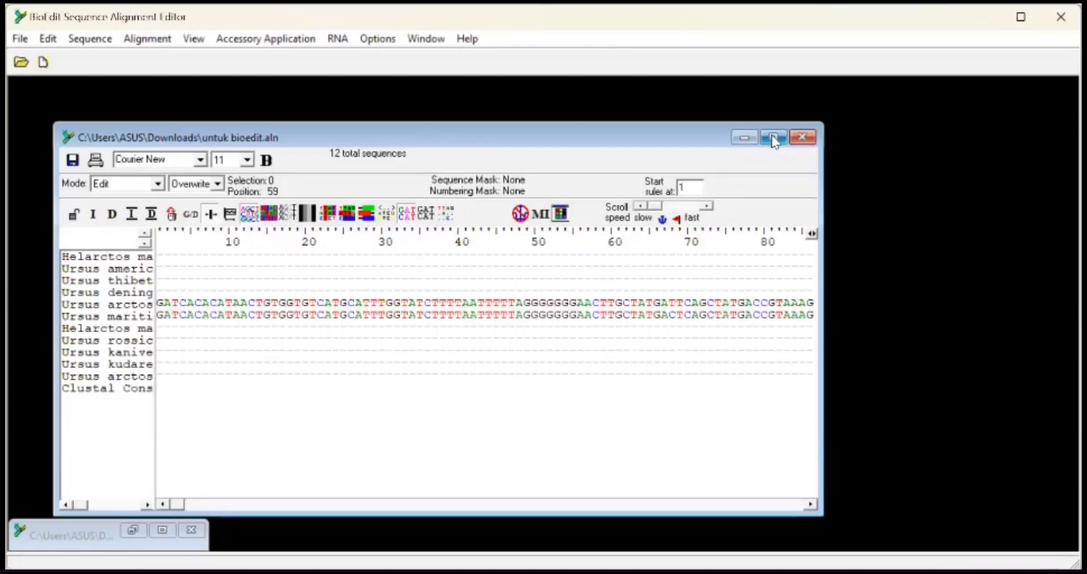
click(773, 137)
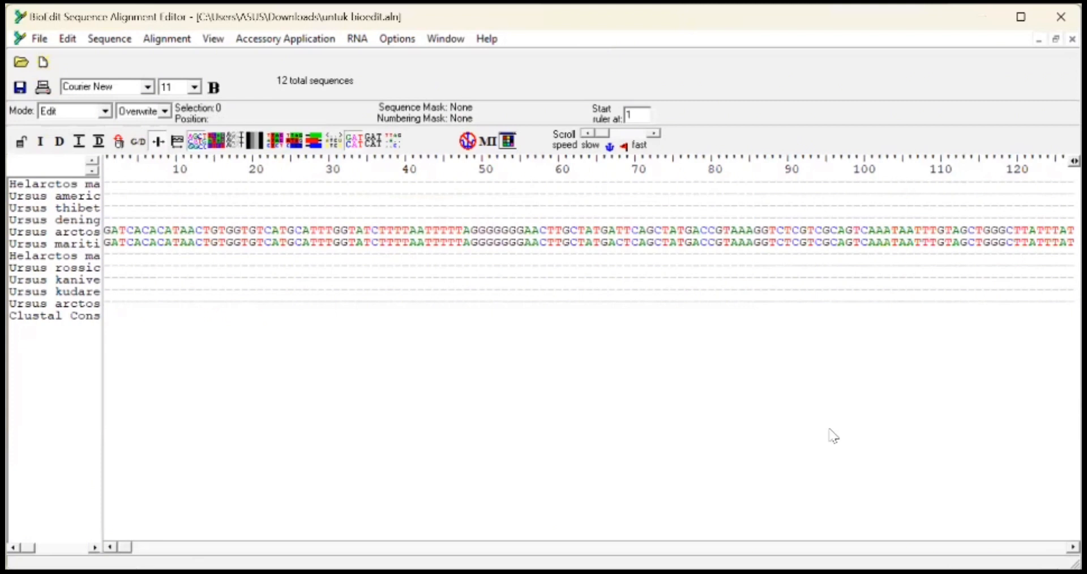
Step: Trim the ragged start of the alignment by selecting and deleting all columns before about position 837
drag(825, 331, 832, 241)
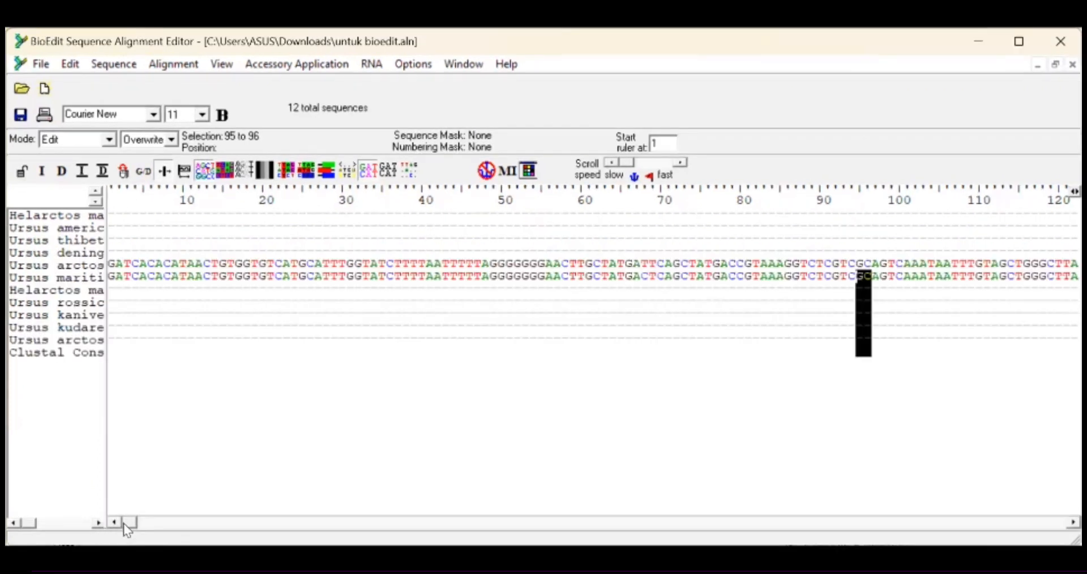
drag(132, 523, 175, 526)
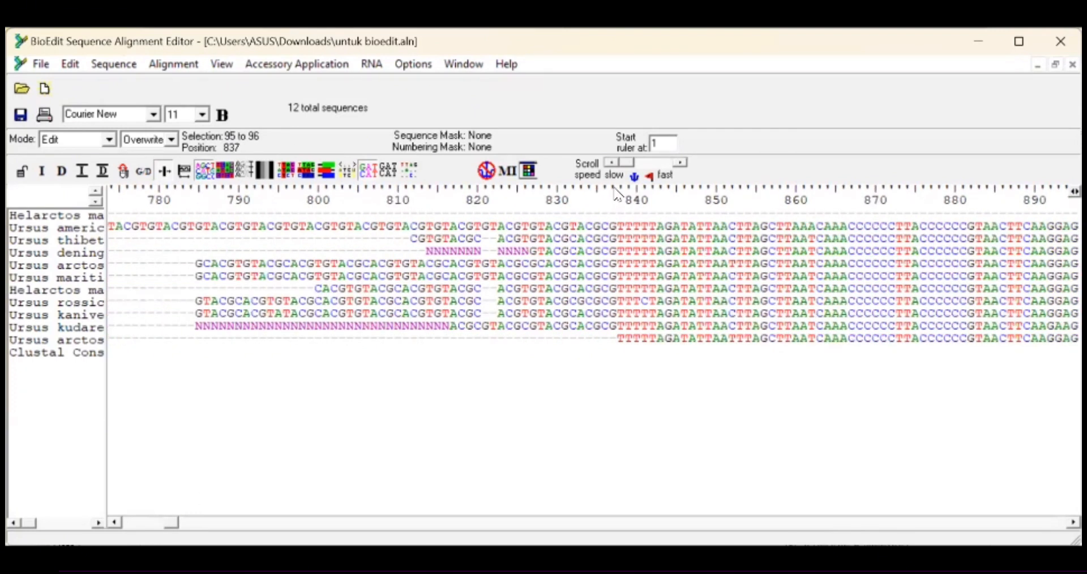
drag(615, 193, 86, 175)
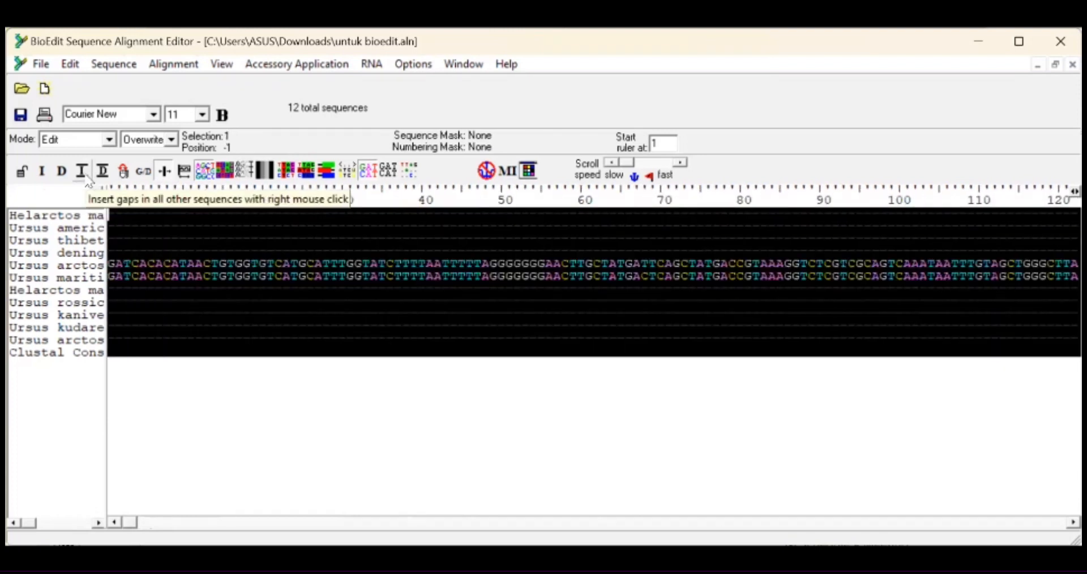
click(794, 387)
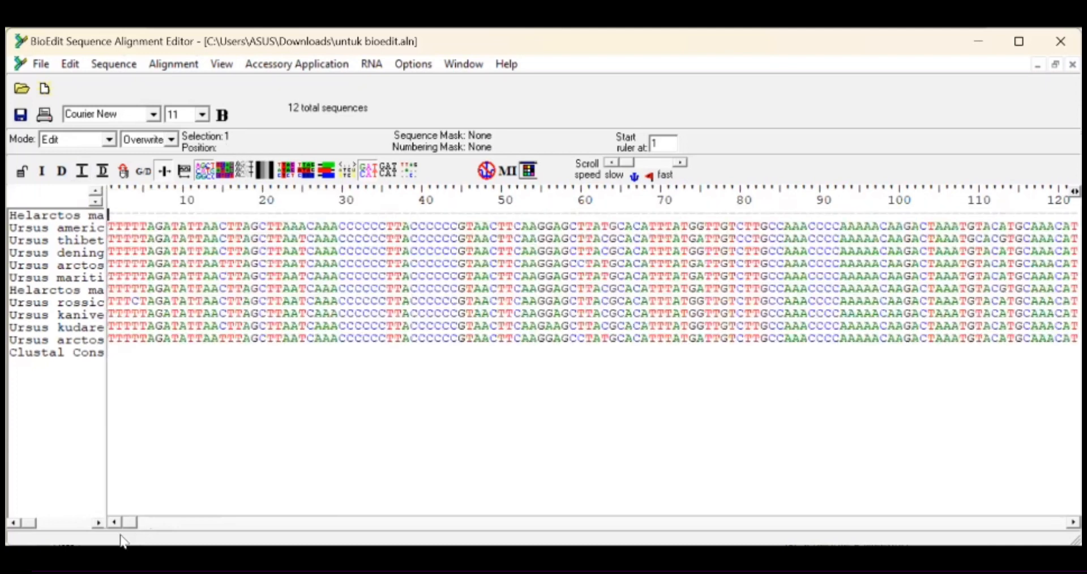
Step: Trim the ragged end of the alignment by selecting and deleting all columns from position 16246 onward
drag(134, 524, 612, 544)
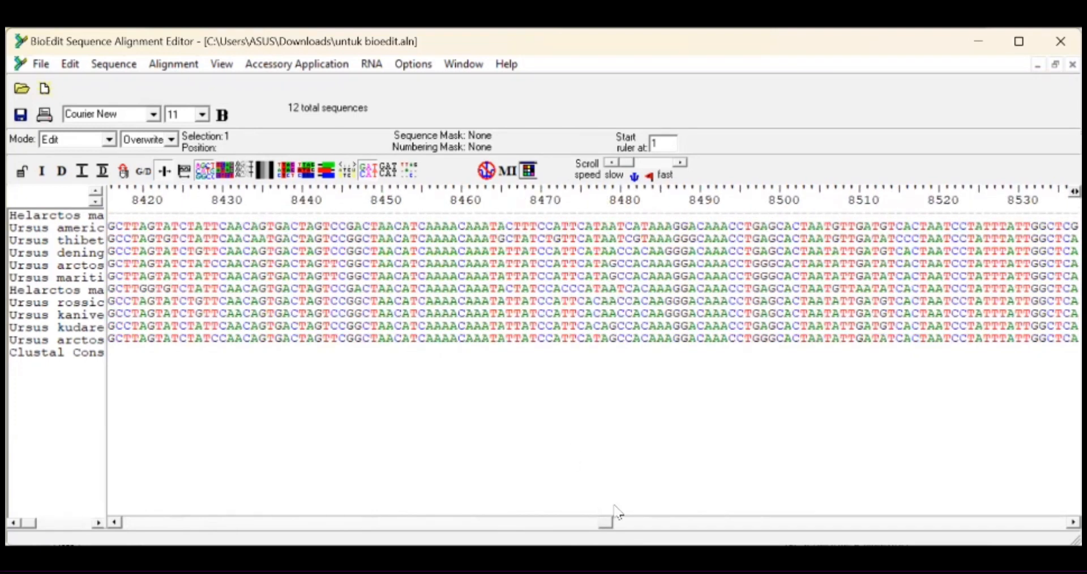
drag(609, 525, 1060, 536)
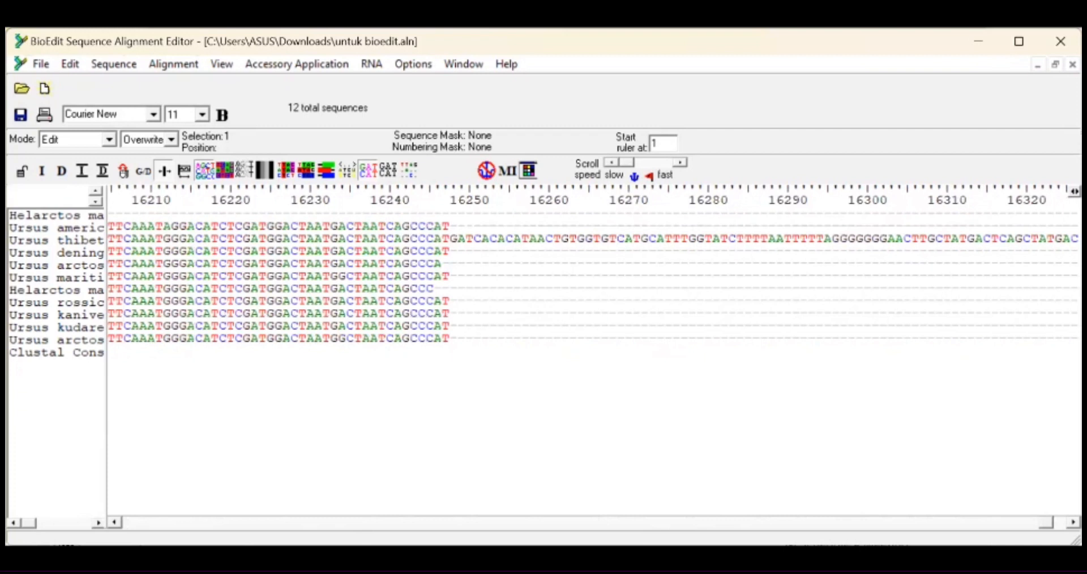
click(439, 192)
drag(441, 193, 999, 239)
mouse_move(1079, 238)
mouse_down()
mouse_move(820, 239)
mouse_move(1079, 239)
mouse_up()
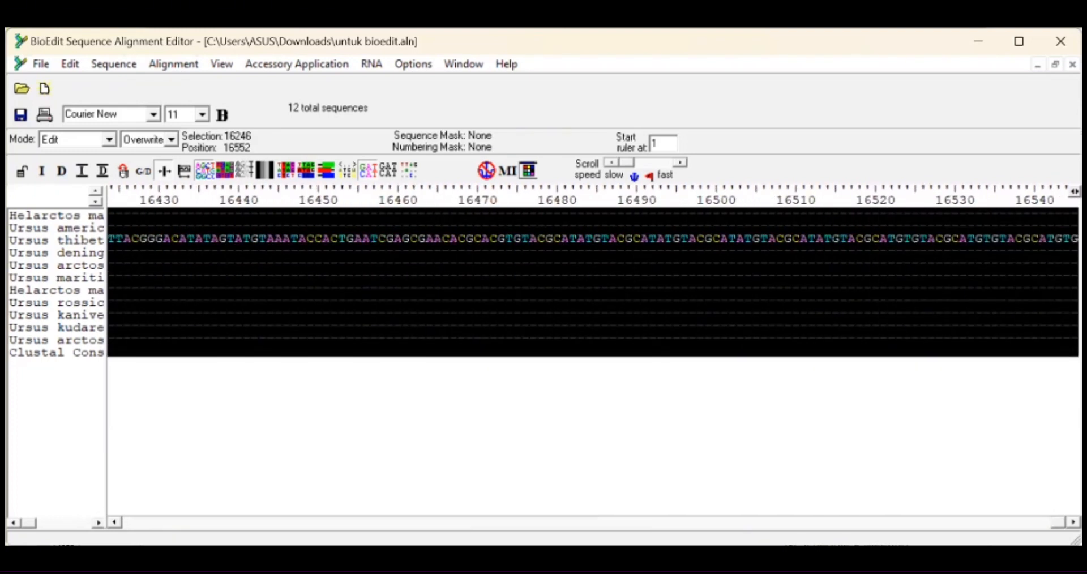
key(Delete)
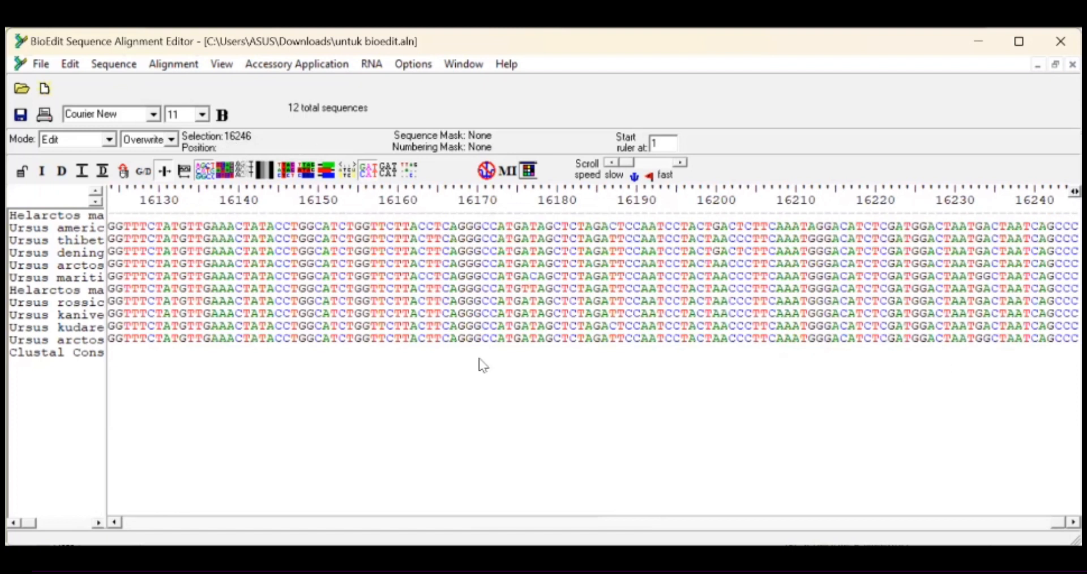
Step: Scroll back to the beginning of the trimmed alignment to check it
drag(113, 523, 113, 523)
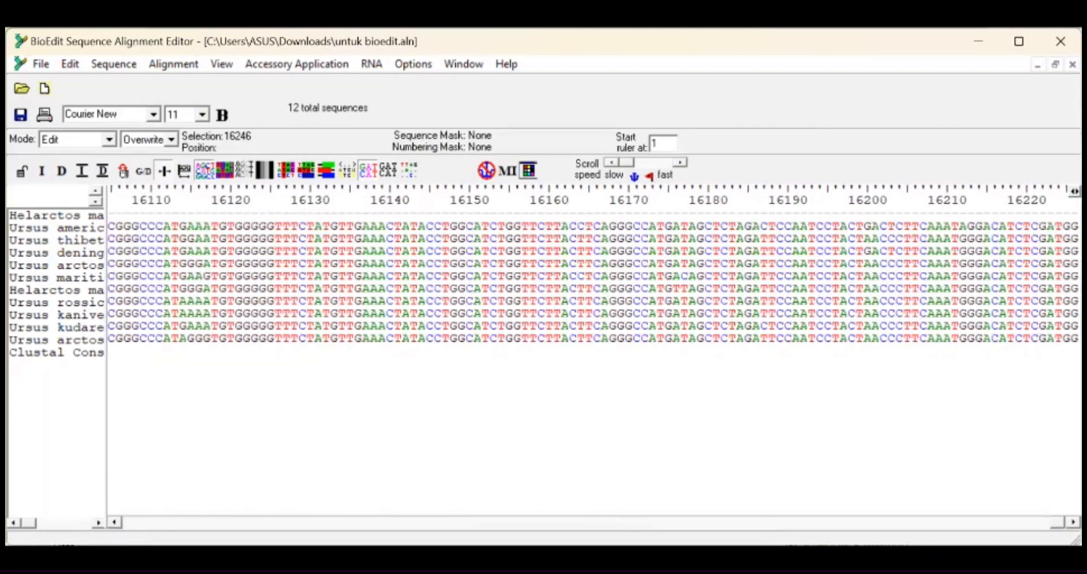
drag(1055, 529, 129, 523)
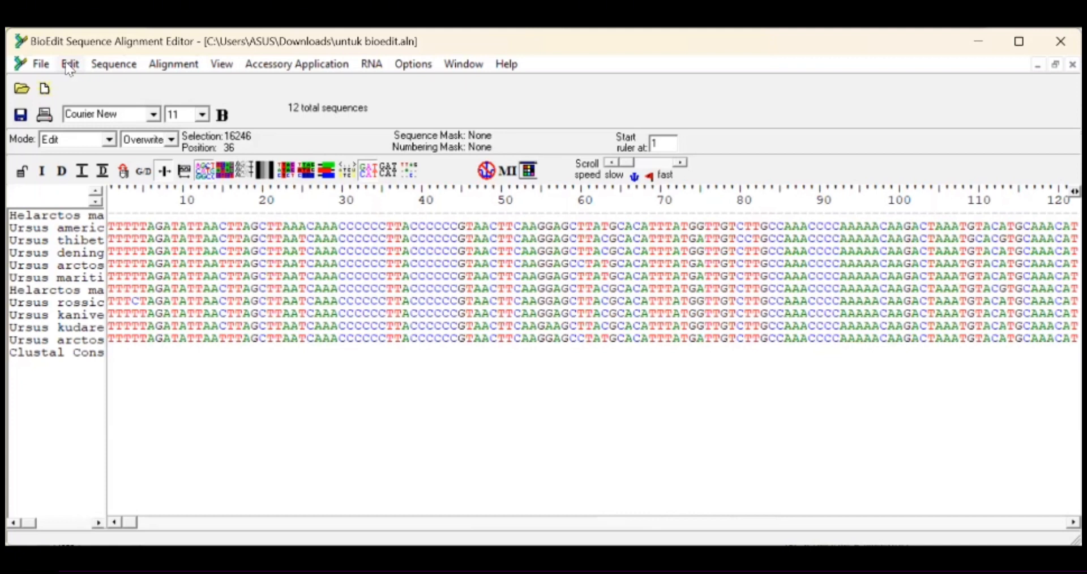
click(142, 68)
click(41, 64)
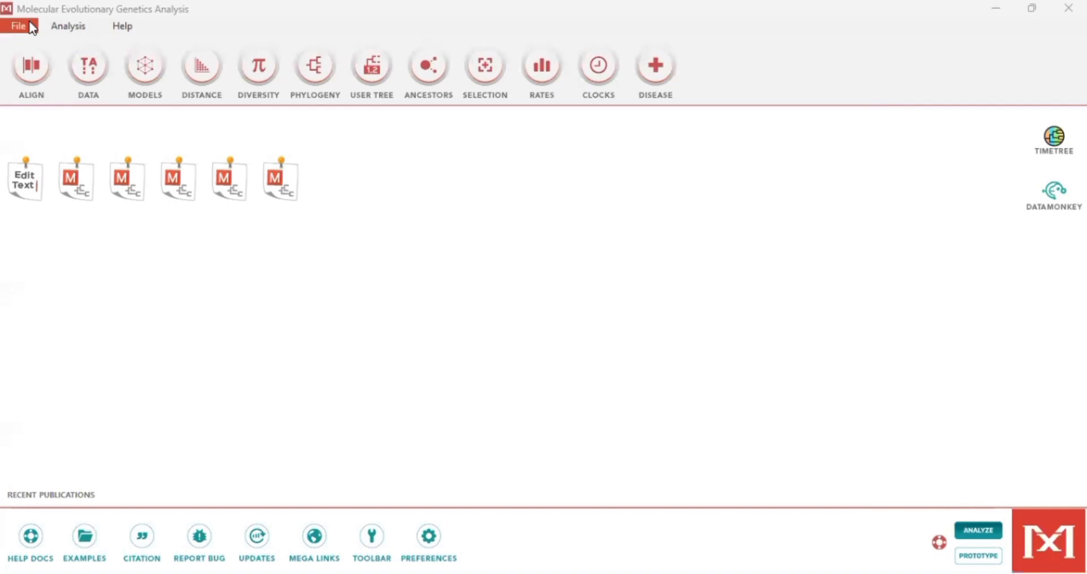
Step: Open the hasil biedit ca file from Downloads for analysis as protein-coding nucleotide sequences with the Standard genetic code
click(31, 27)
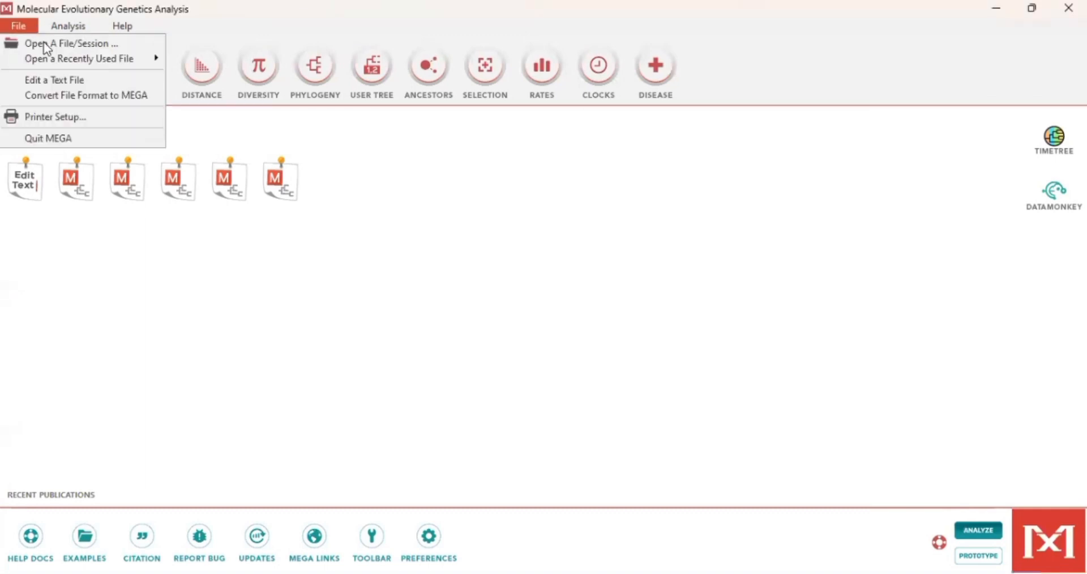
click(34, 44)
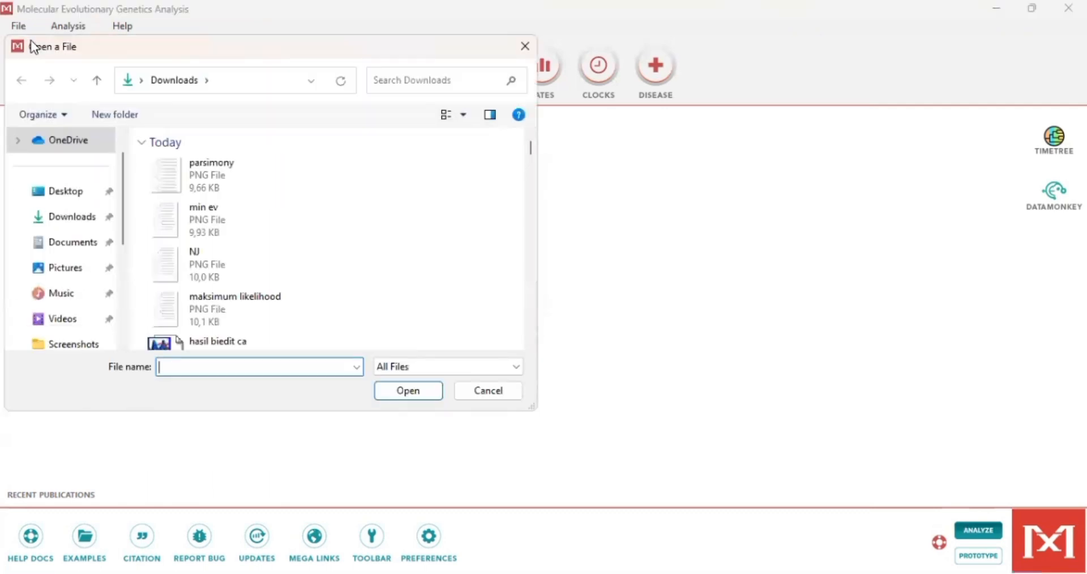
scroll(216, 254, down, 2)
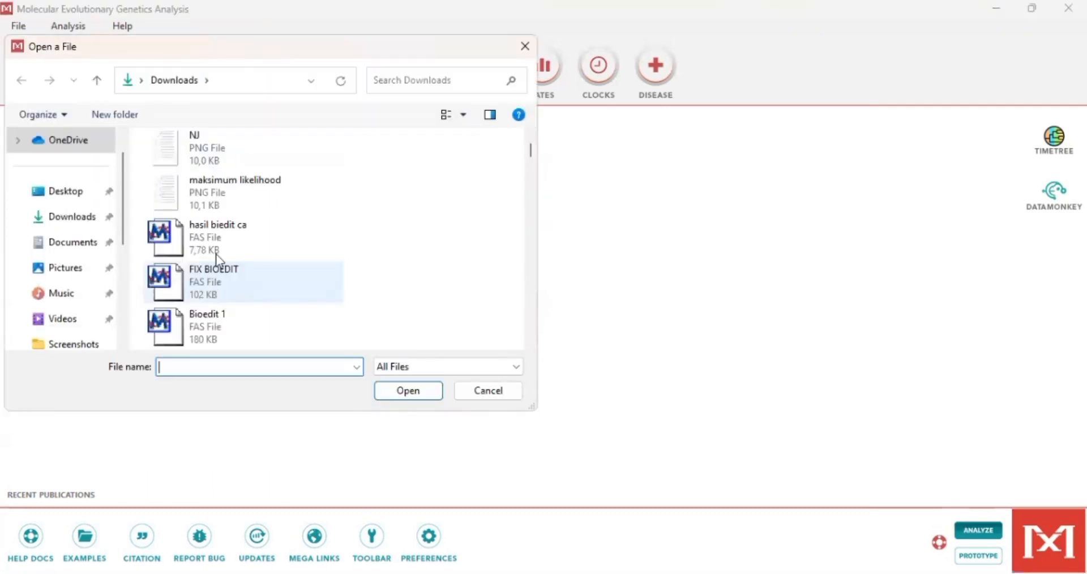
click(219, 247)
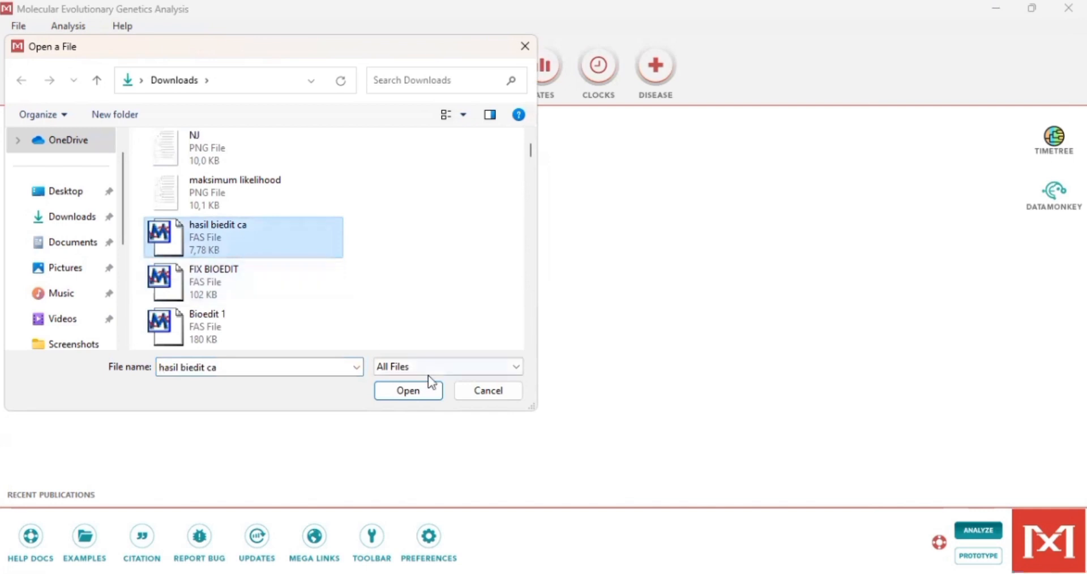
click(414, 390)
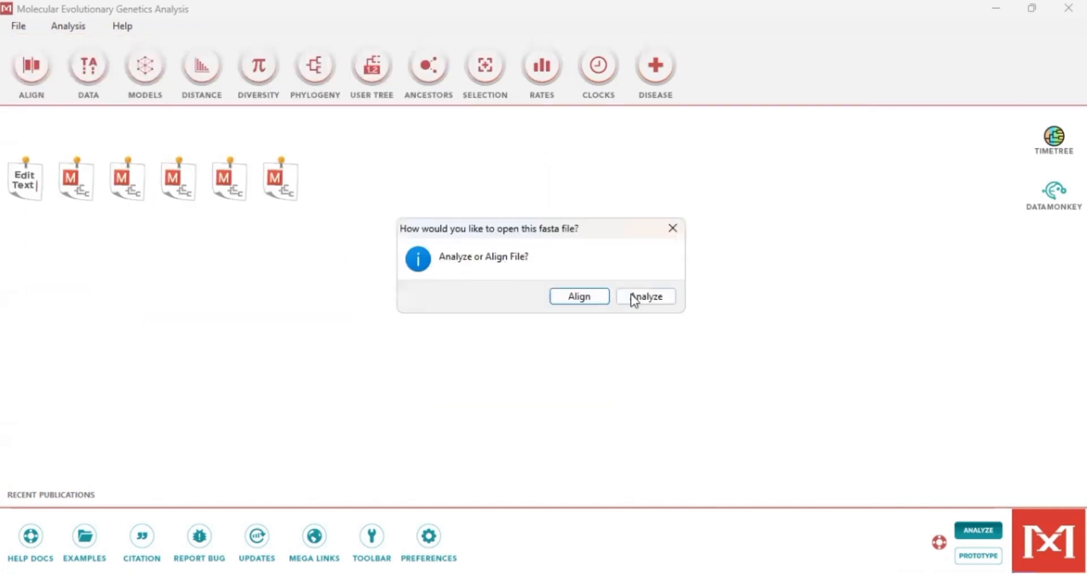
click(638, 299)
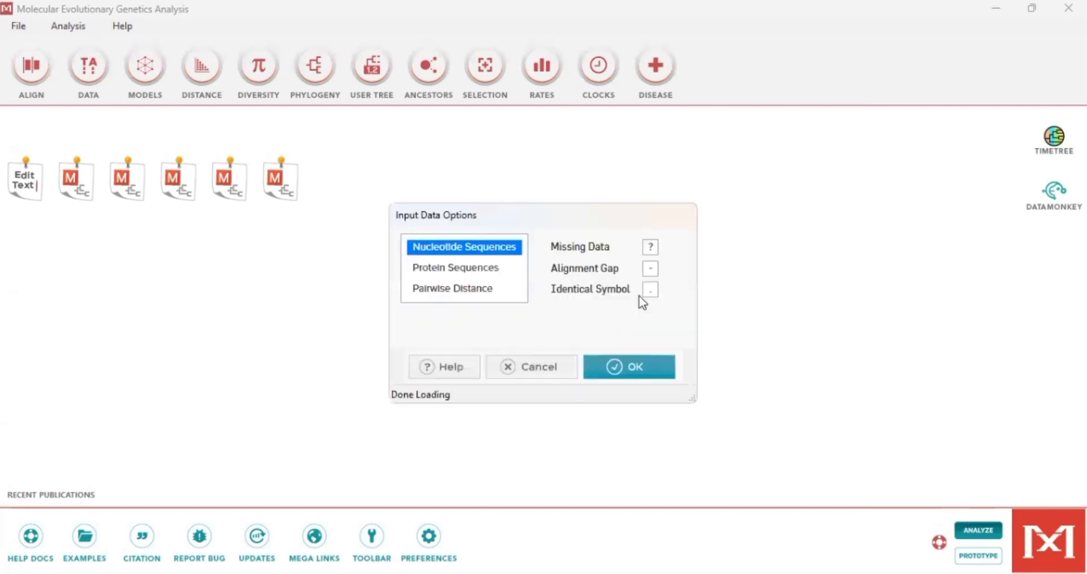
click(631, 366)
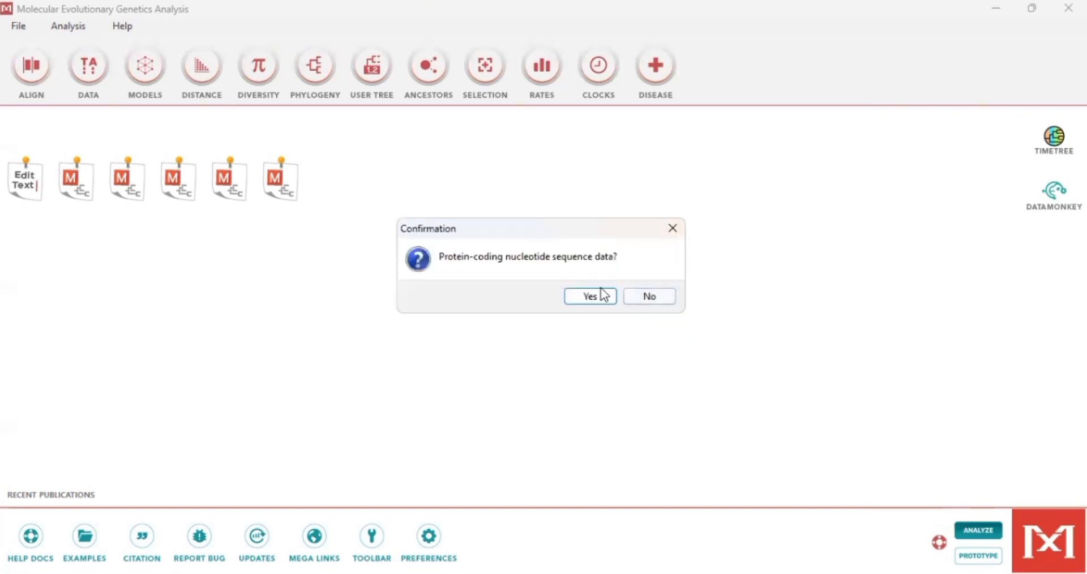
click(590, 298)
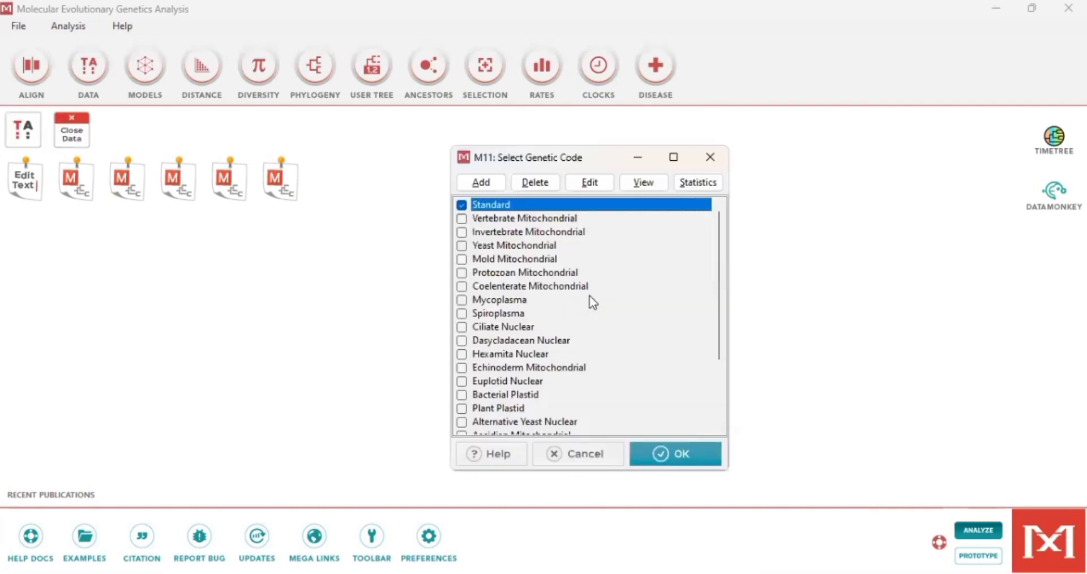
click(683, 460)
Step: Open the loaded data in the Sequence Data Explorer, maximize it, and turn on colored cells
click(30, 131)
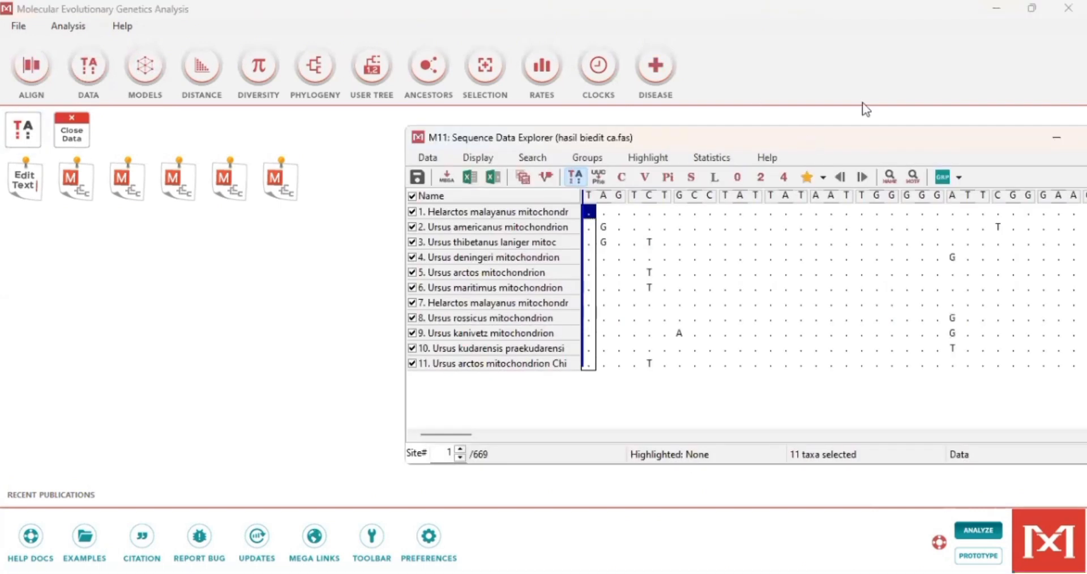
click(877, 111)
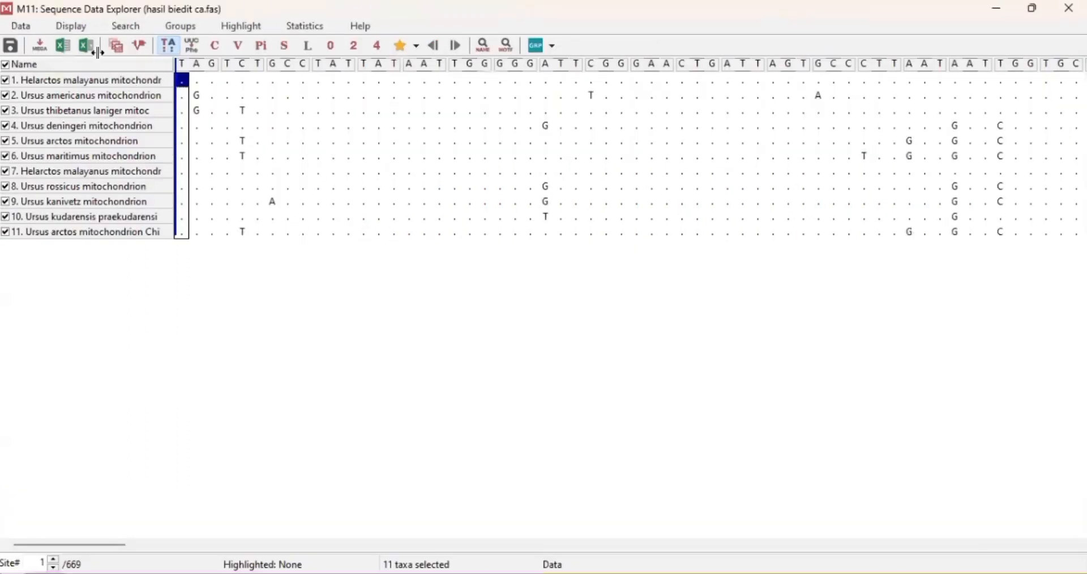
click(76, 29)
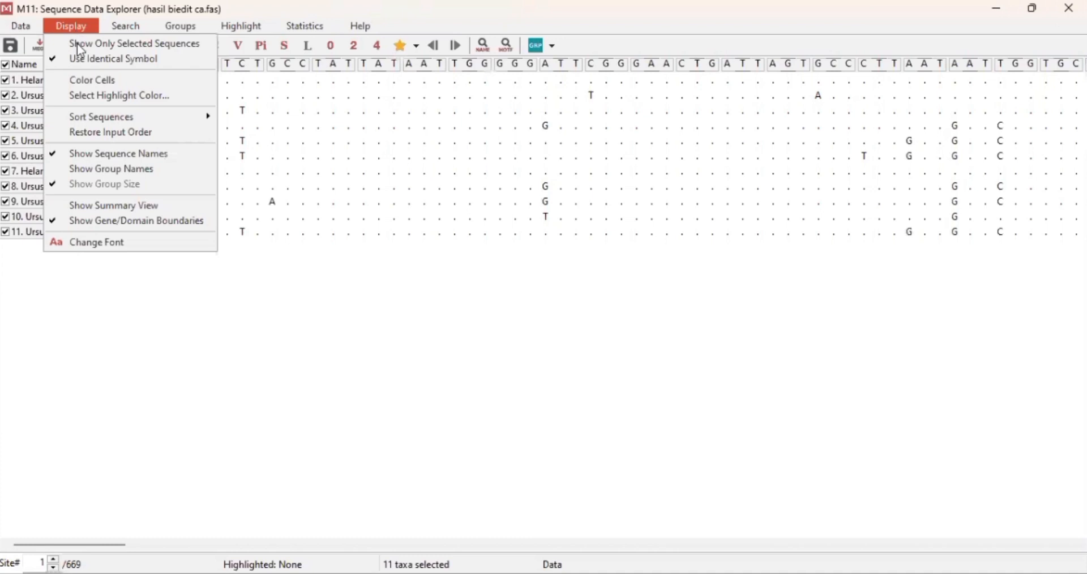
click(86, 80)
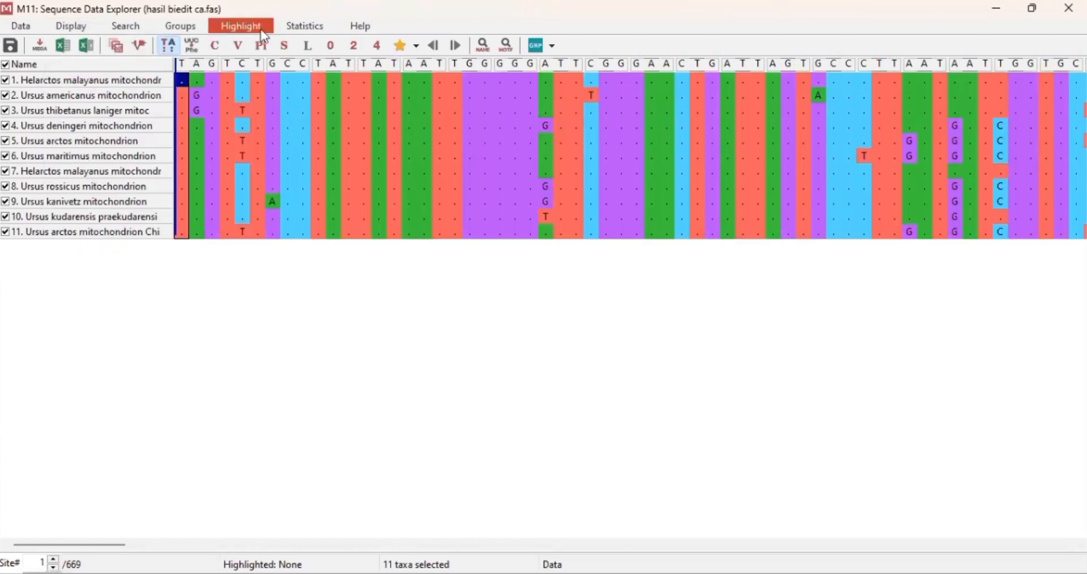
Step: Compute the nucleotide composition of all selected sites, displaying the results as a text file
click(299, 31)
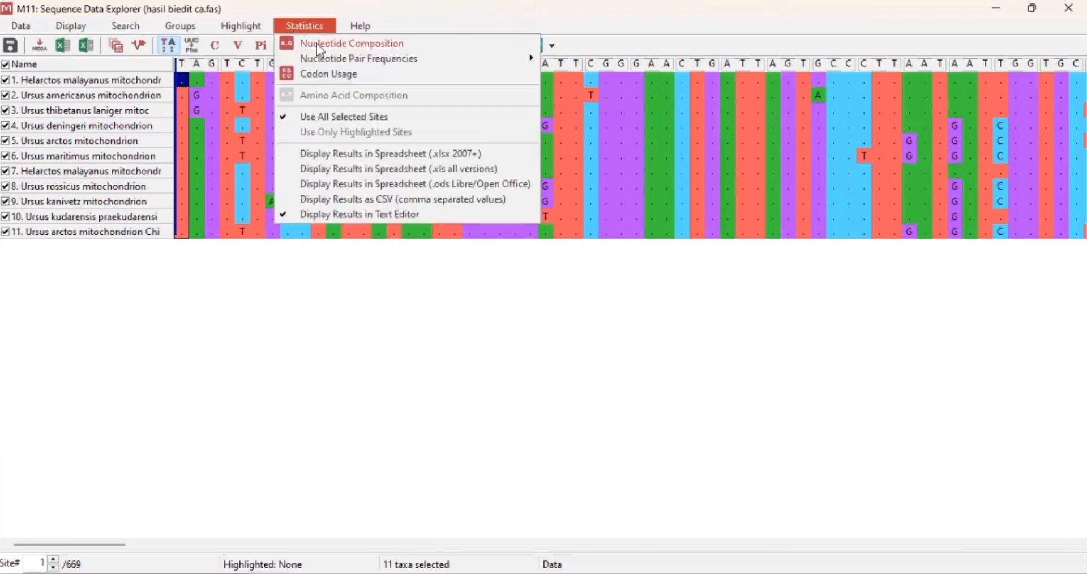
click(321, 49)
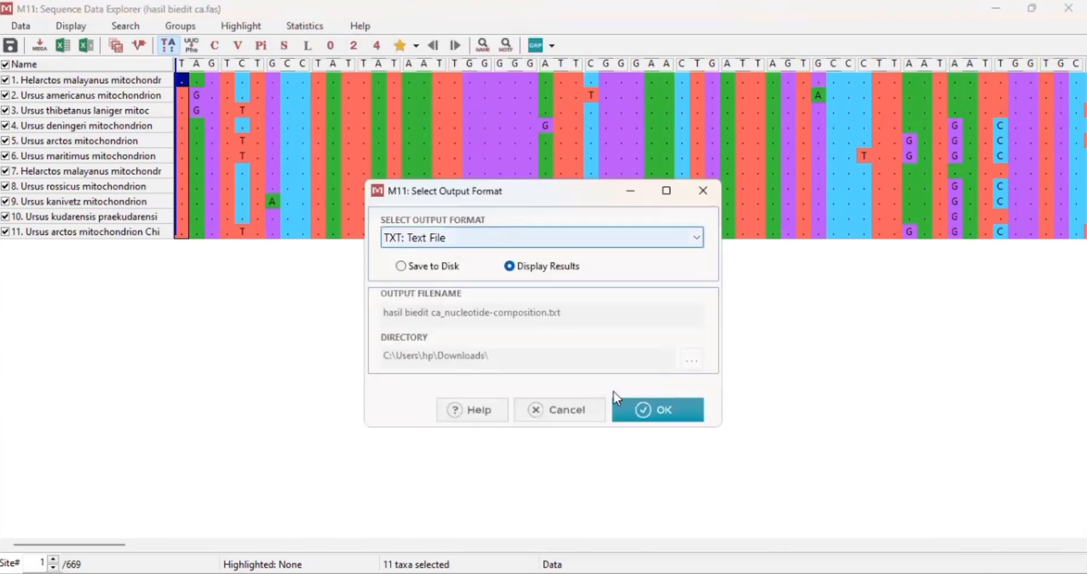
click(649, 407)
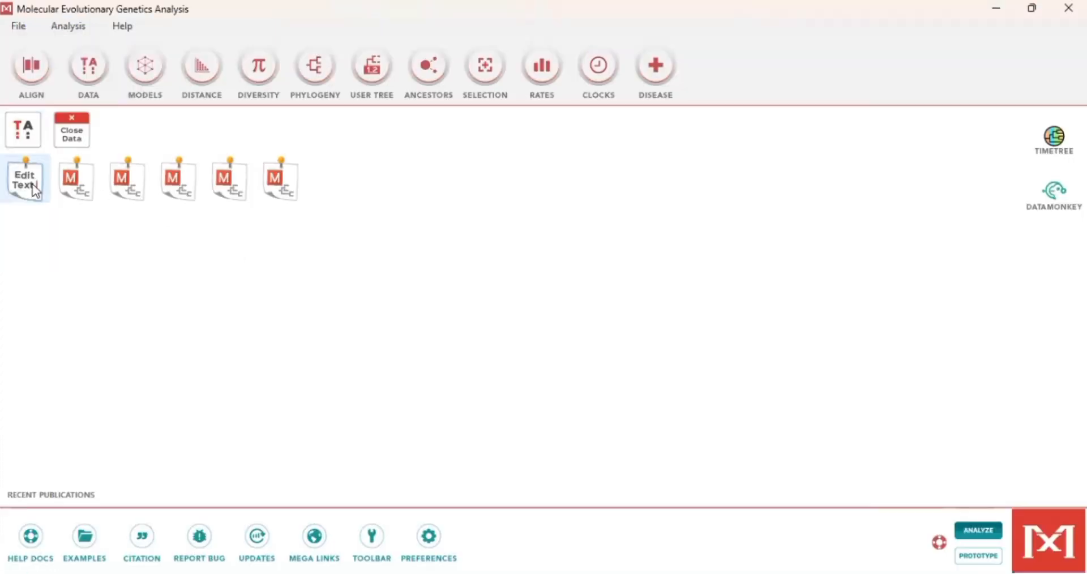
click(32, 184)
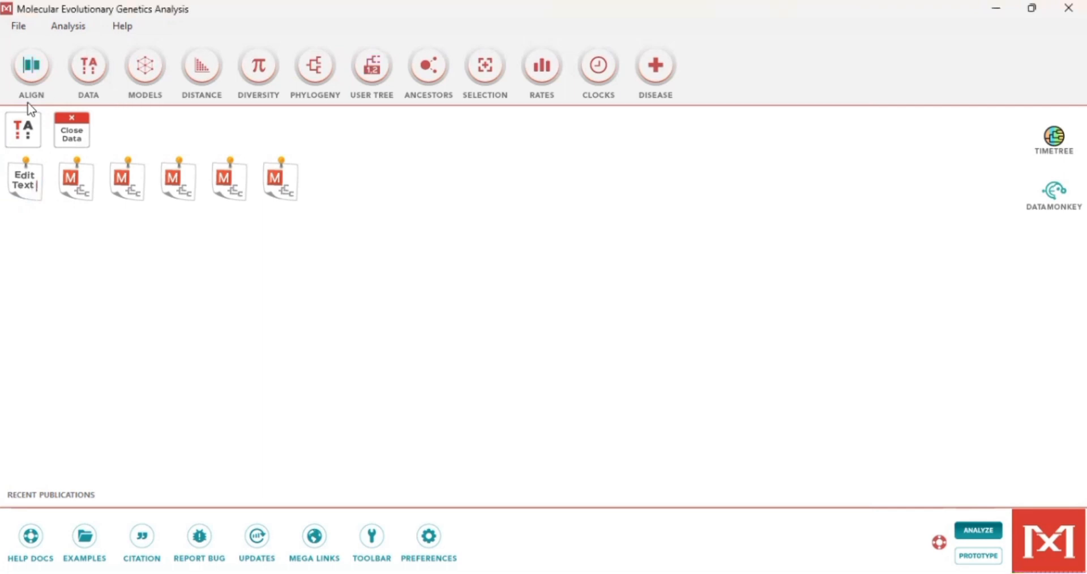
Step: Reopen the data explorer and highlight conserved, variable, parsimony-informative and singleton sites in turn, then minimize it
click(43, 125)
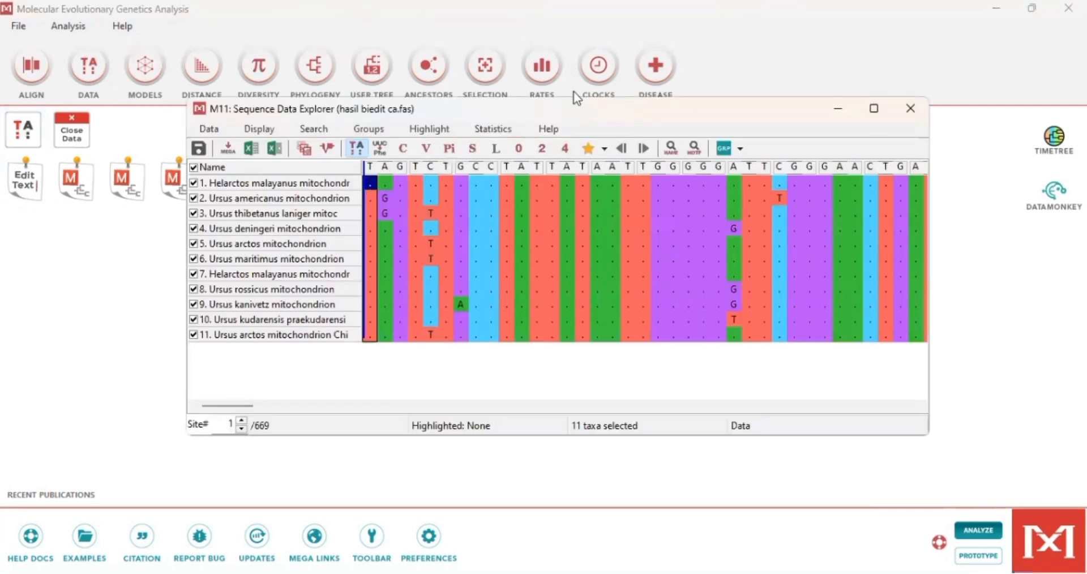
click(877, 111)
click(245, 26)
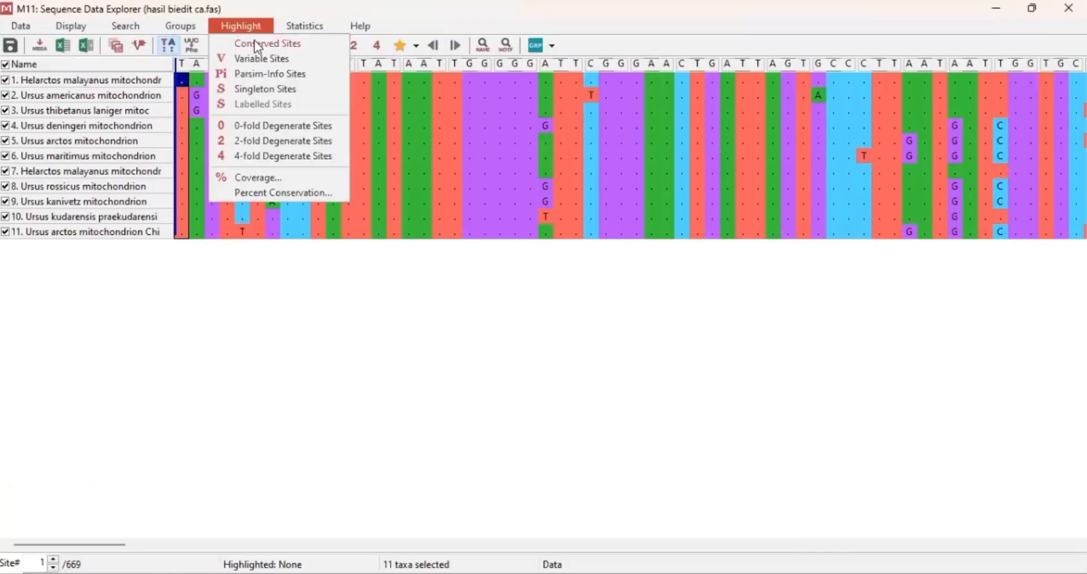
click(257, 41)
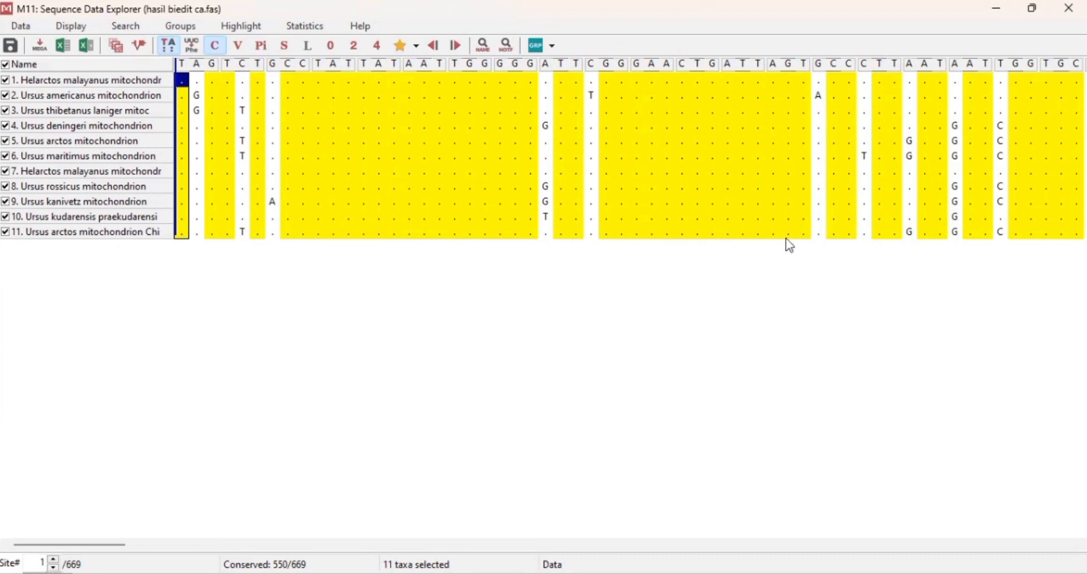
click(241, 45)
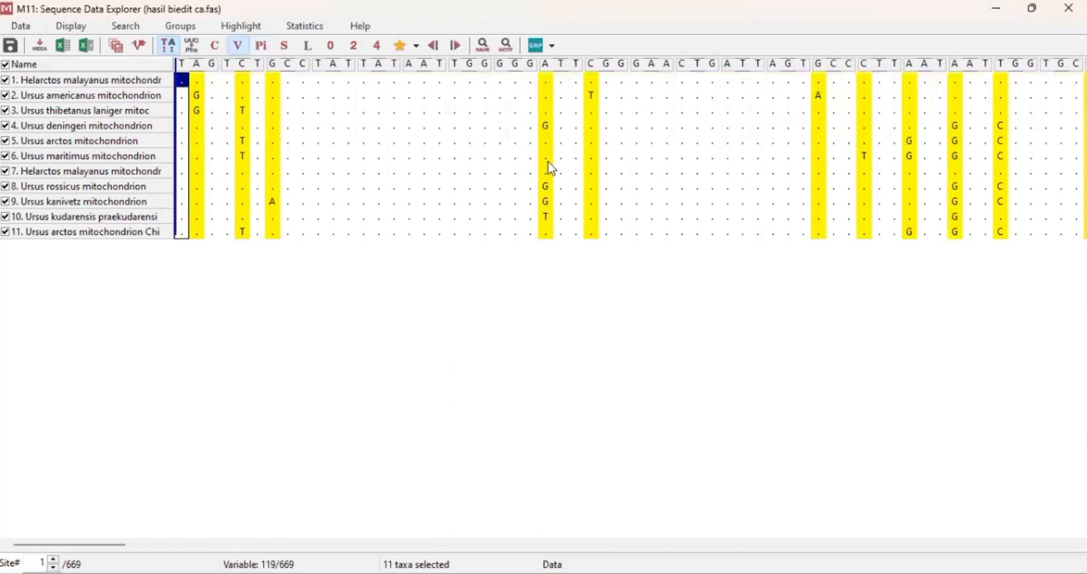
click(263, 45)
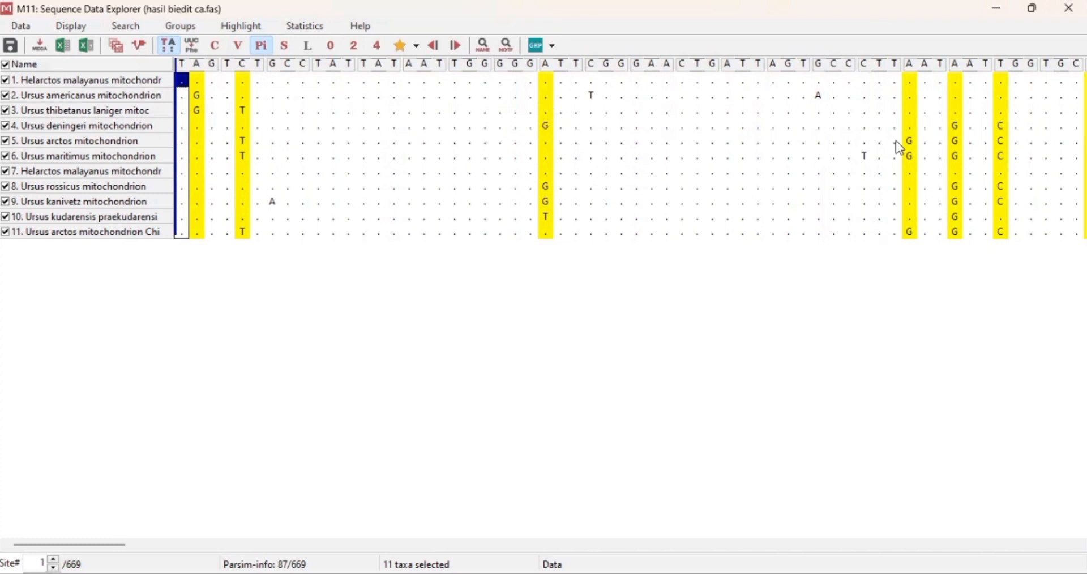
key(s)
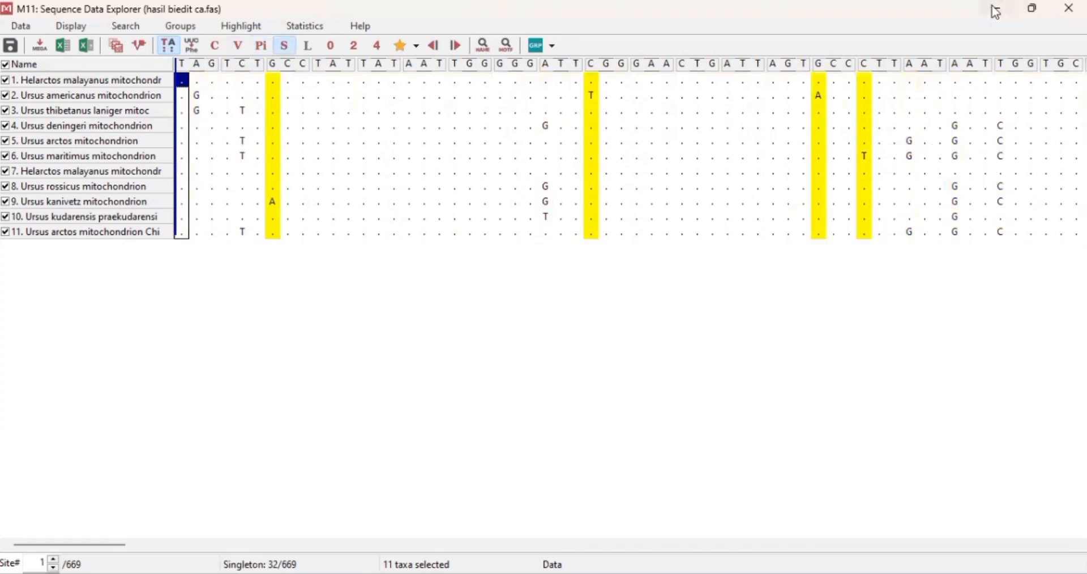
click(997, 9)
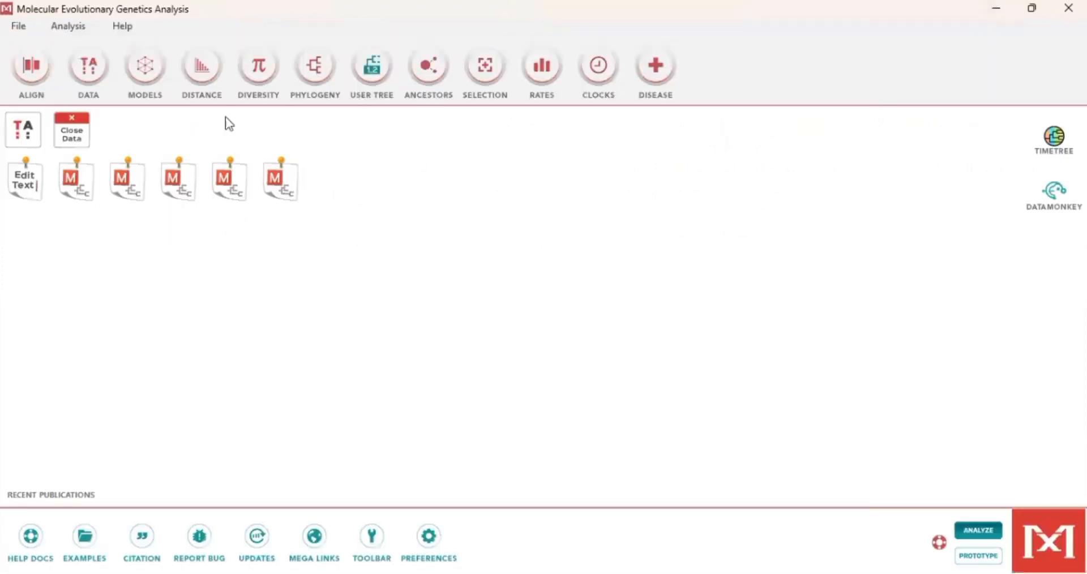
Step: Compute pairwise distances on the active data with Maximum Composite Likelihood defaults and view the distance matrix
click(205, 68)
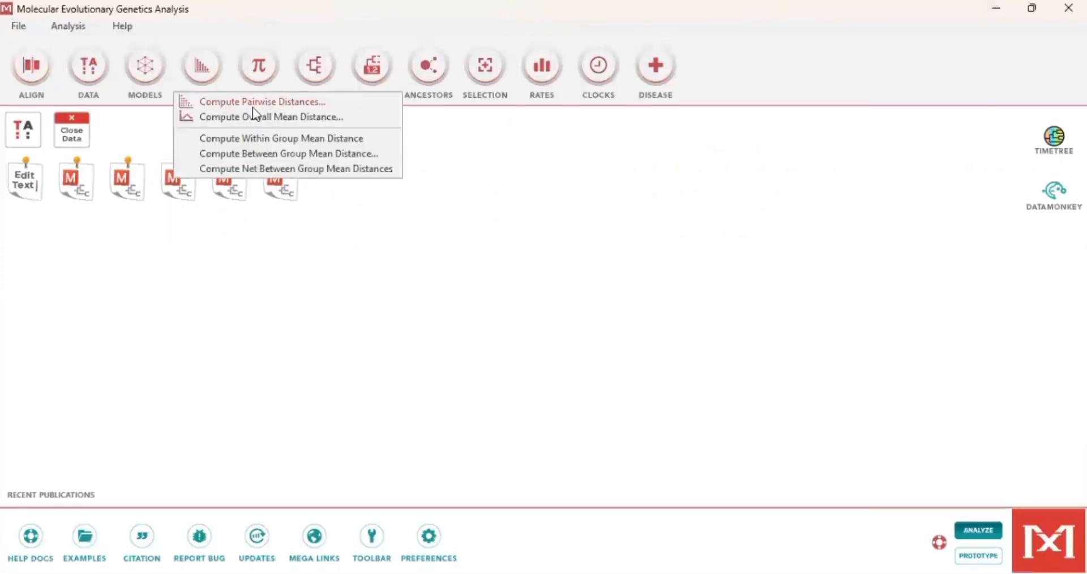
click(301, 102)
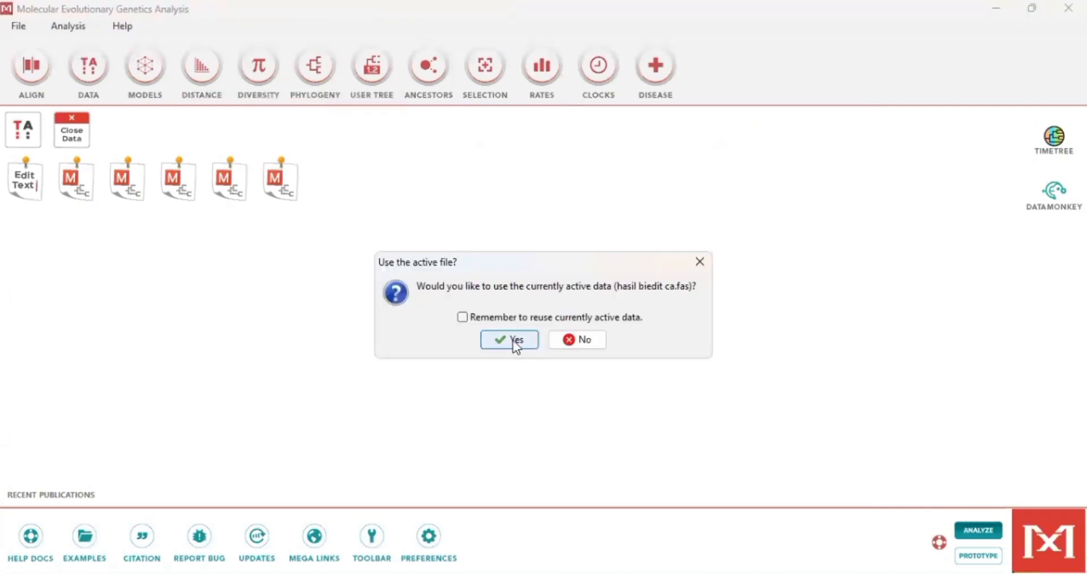
click(514, 341)
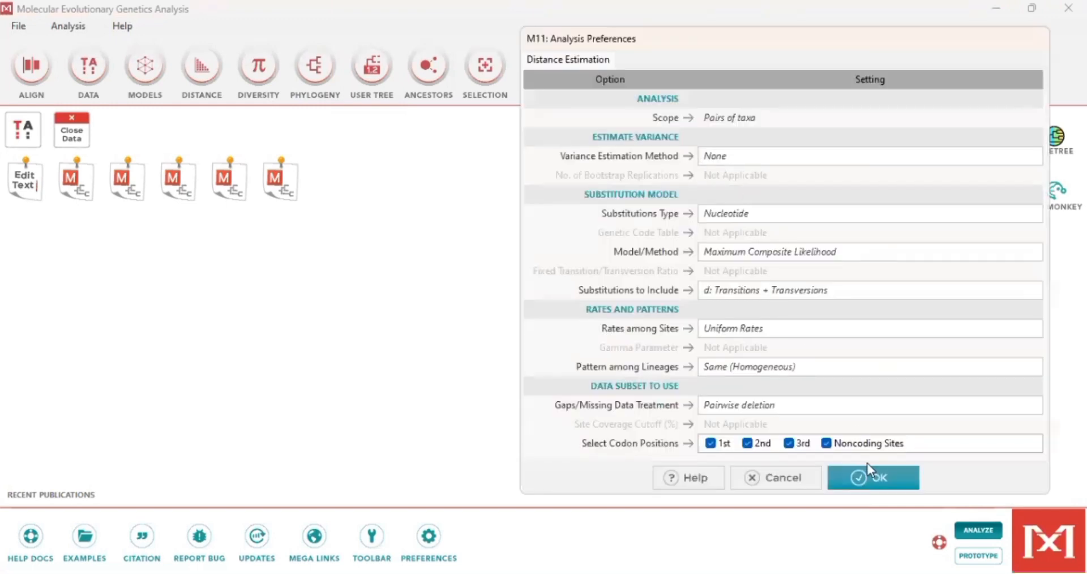
click(872, 481)
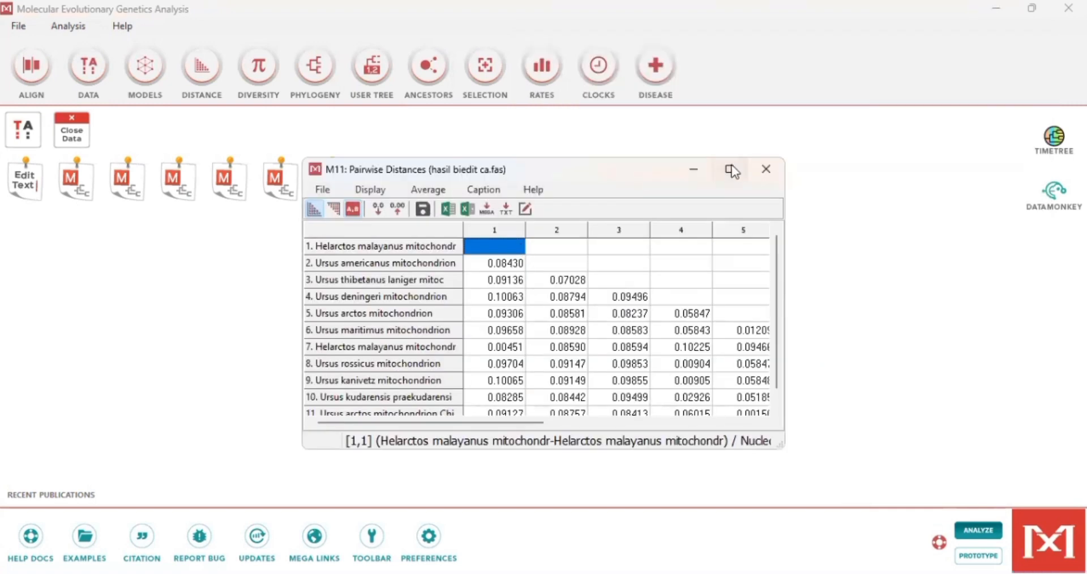
click(731, 170)
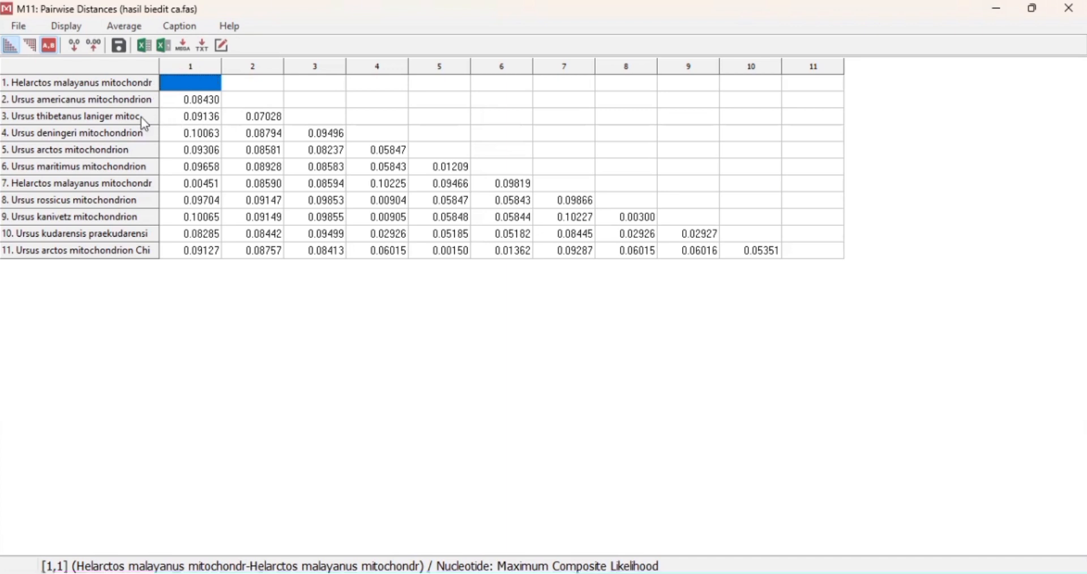
click(997, 9)
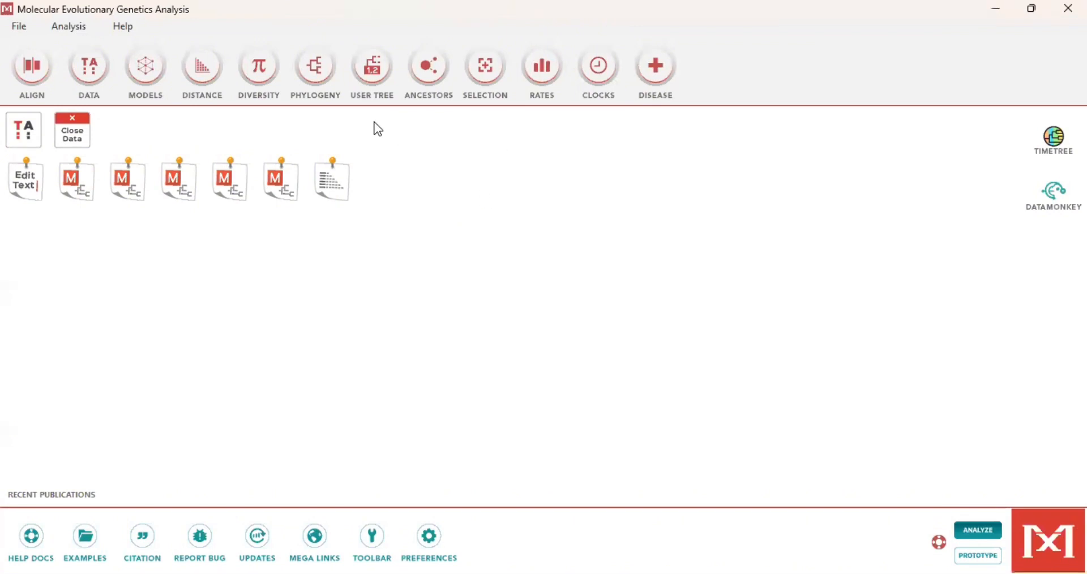
Step: Try to construct a Maximum Likelihood tree from the active data, then abort the bootstrap run
click(316, 74)
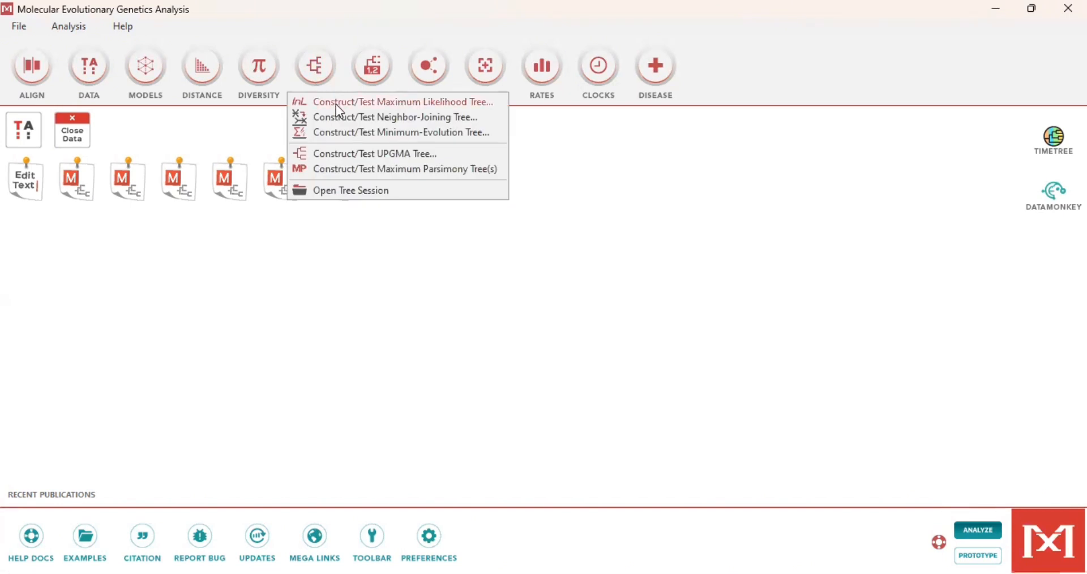
click(336, 104)
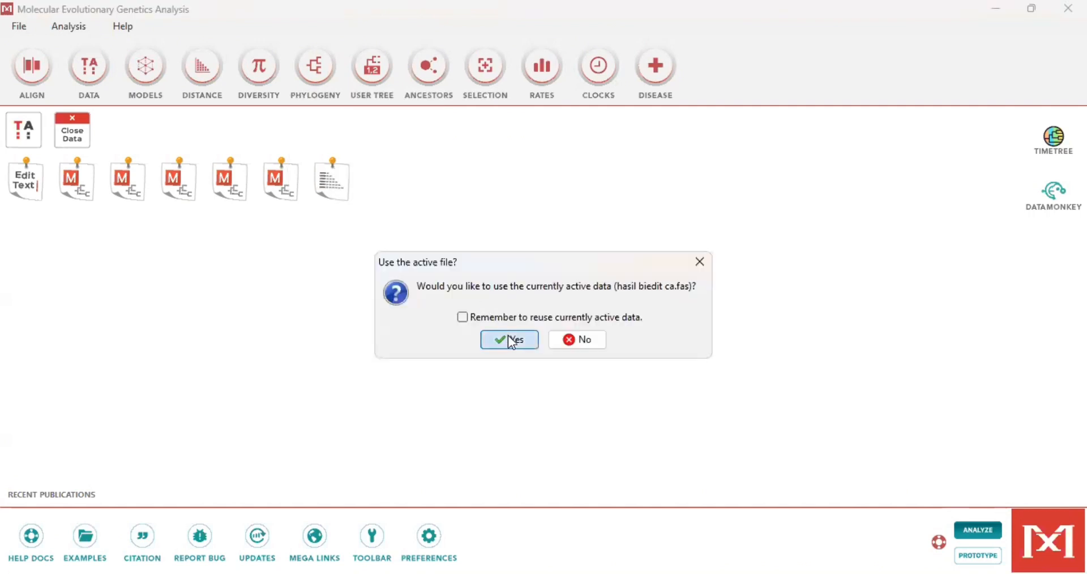
click(508, 340)
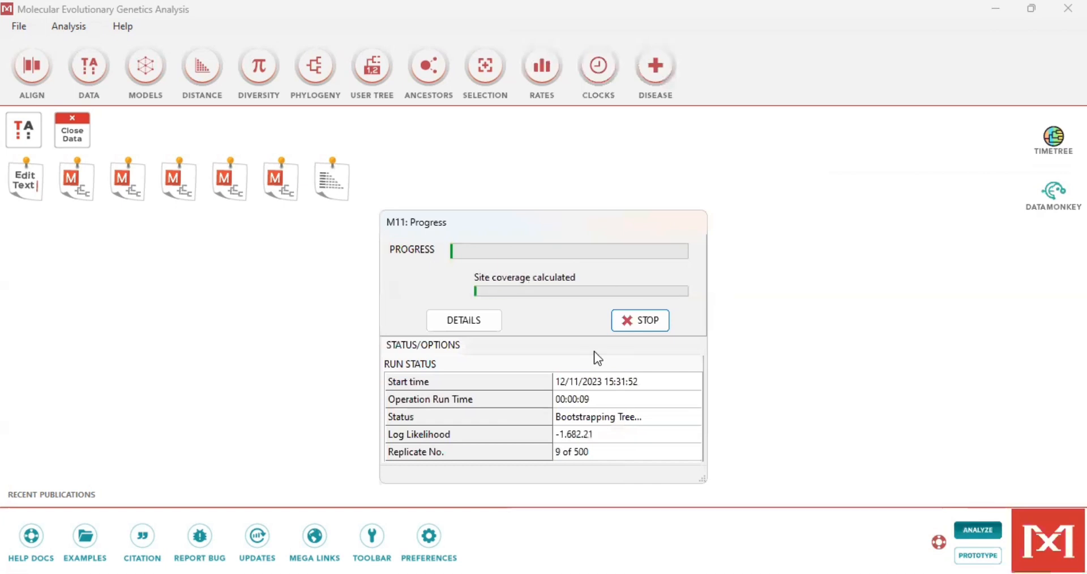
click(634, 323)
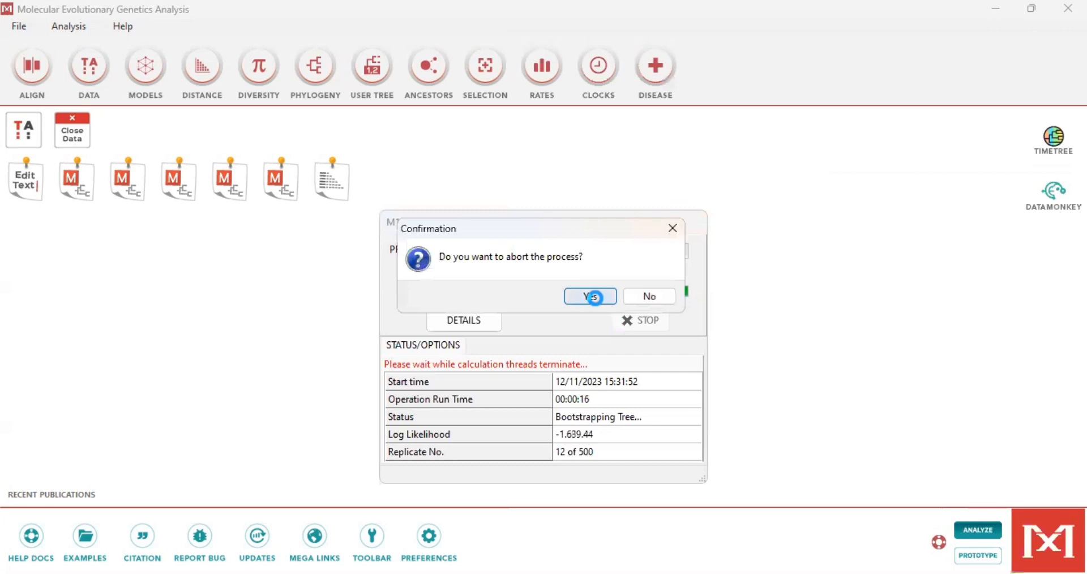
click(591, 297)
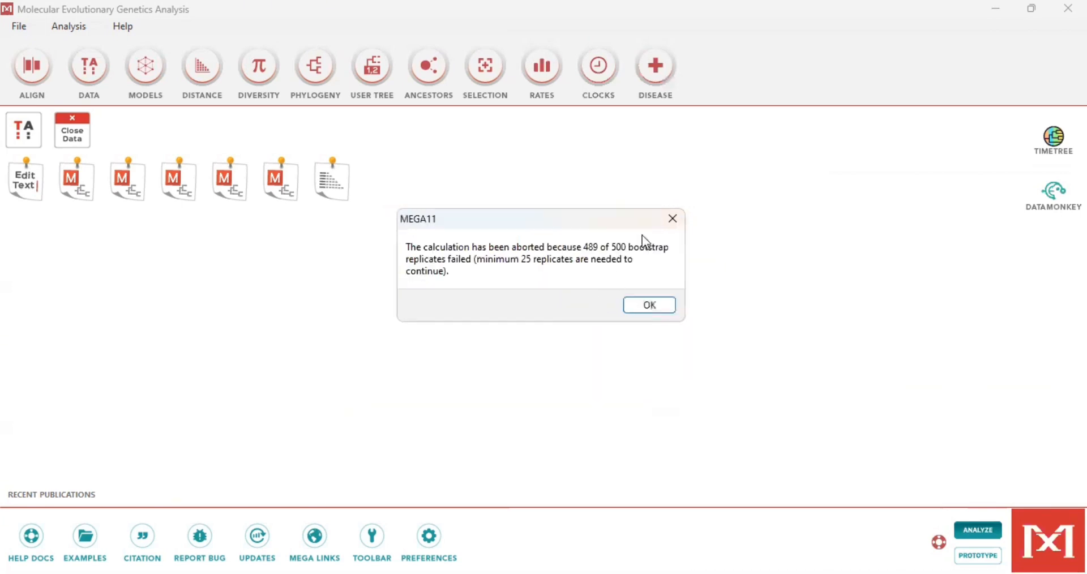
click(654, 304)
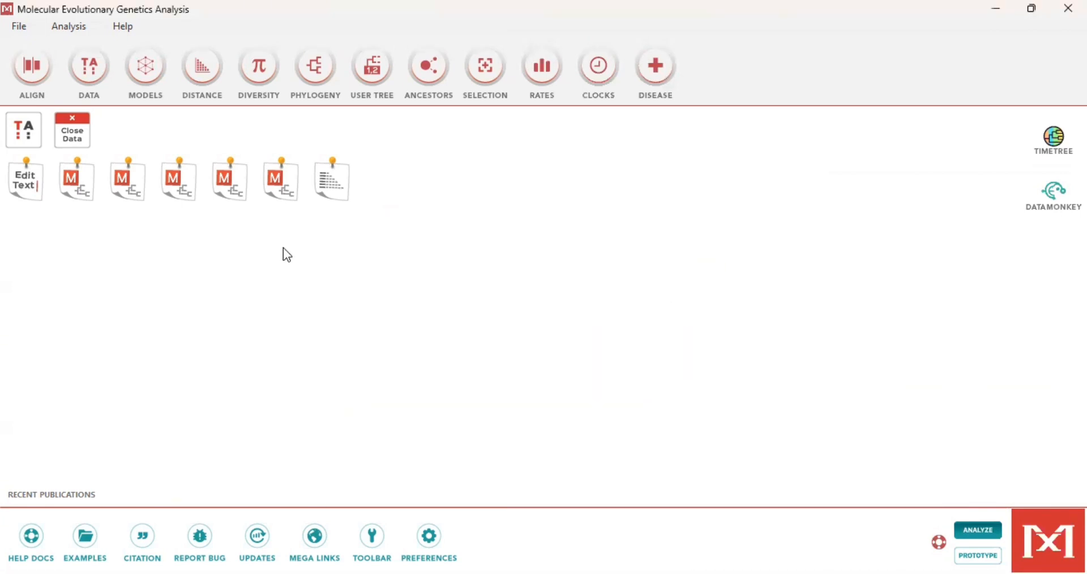
Step: Open the first minimized tree result, the Maximum Likelihood bootstrap tree, and inspect it maximized before minimizing it again
click(124, 195)
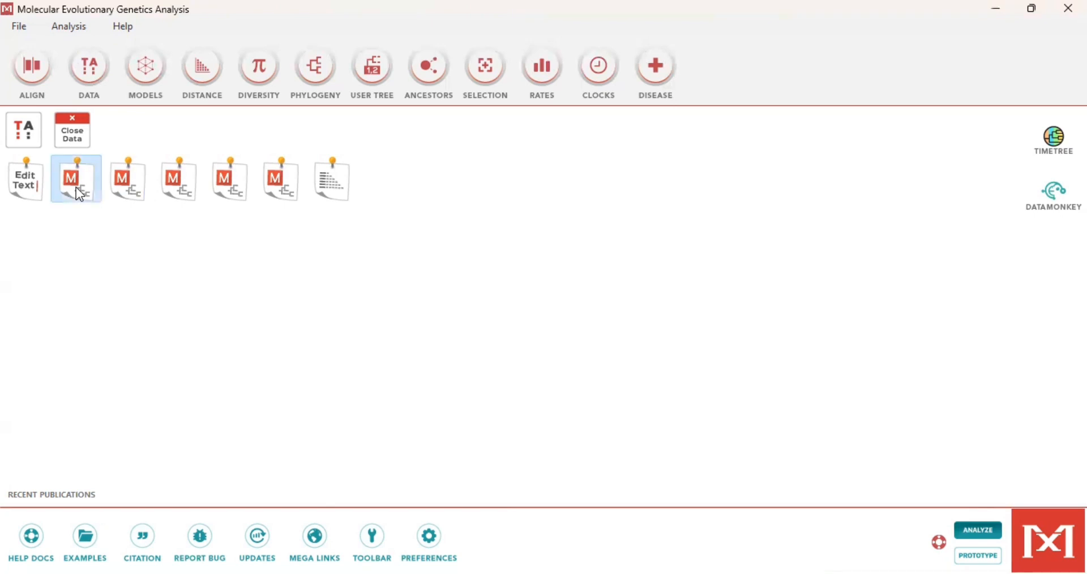
click(76, 187)
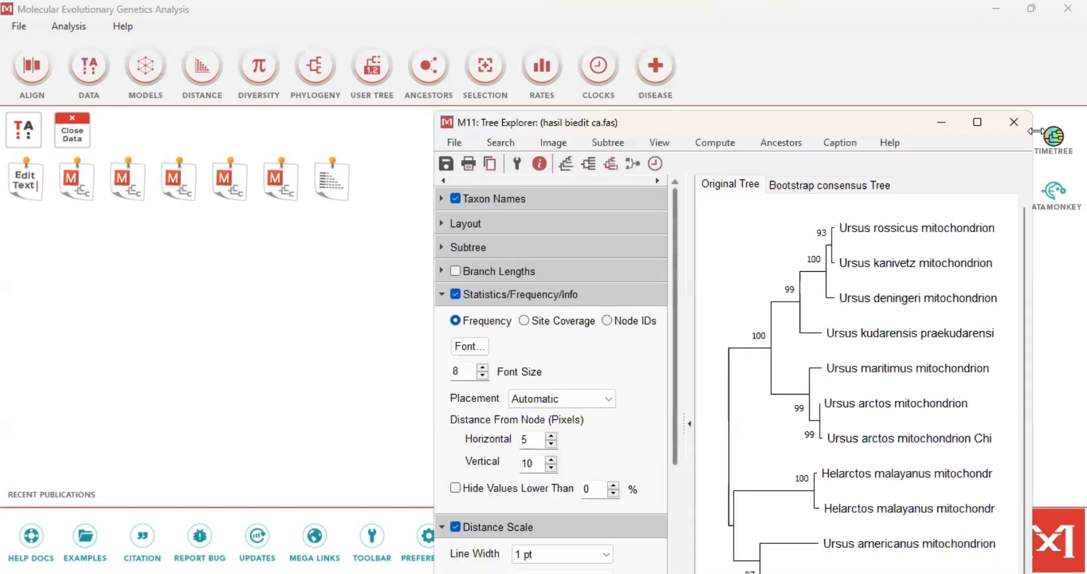
click(976, 125)
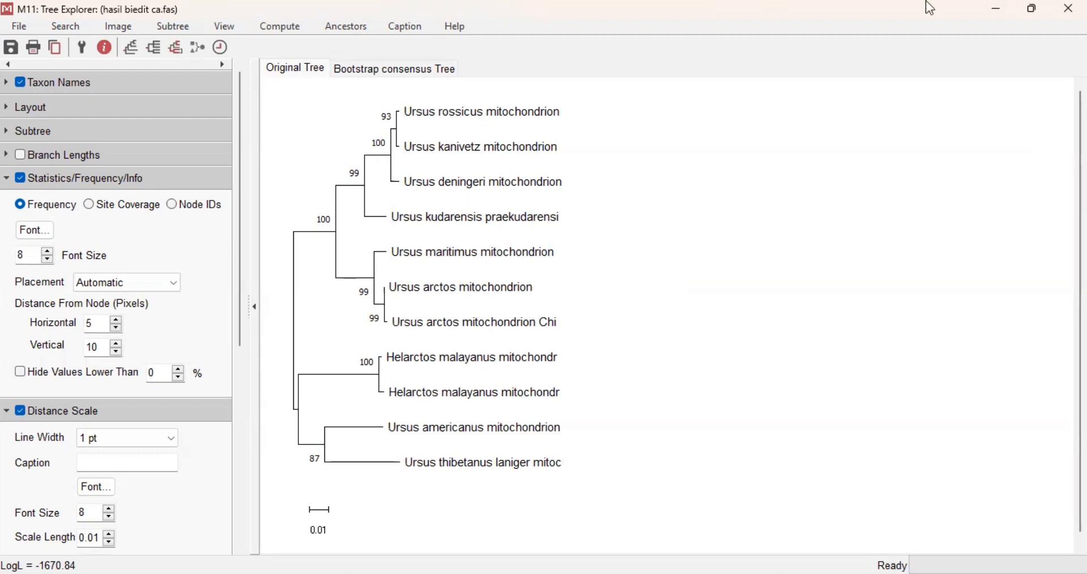
click(998, 11)
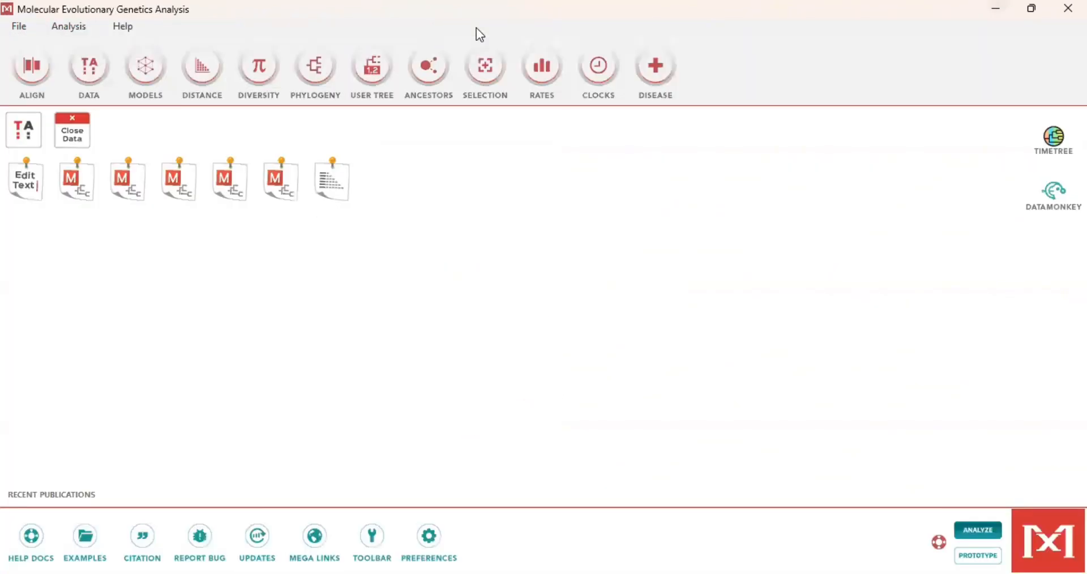
Step: Open the second minimized tree result, the Neighbor-Joining bootstrap tree, and inspect it maximized before minimizing it again
click(319, 68)
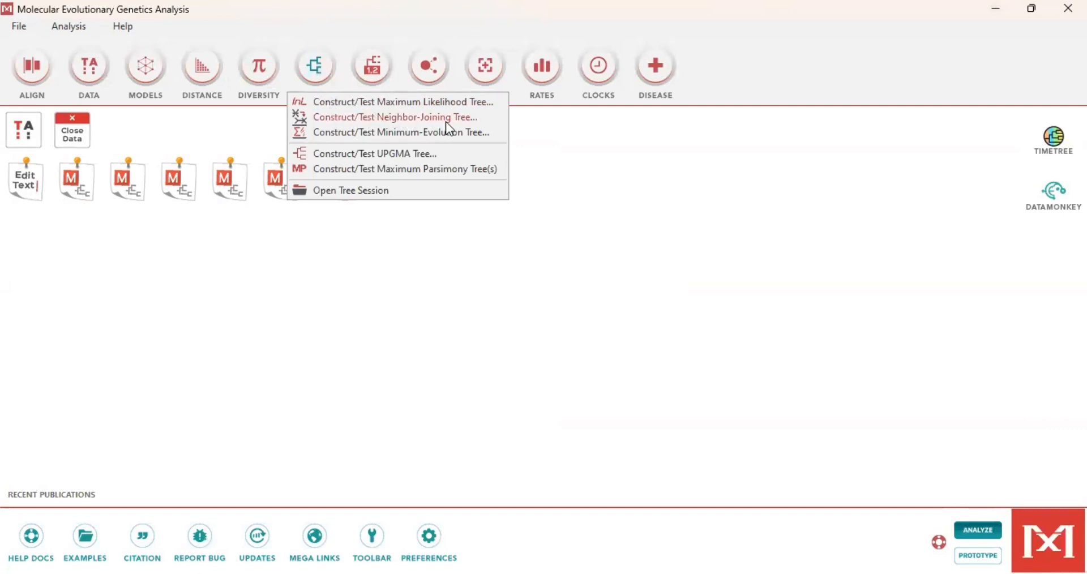
click(352, 262)
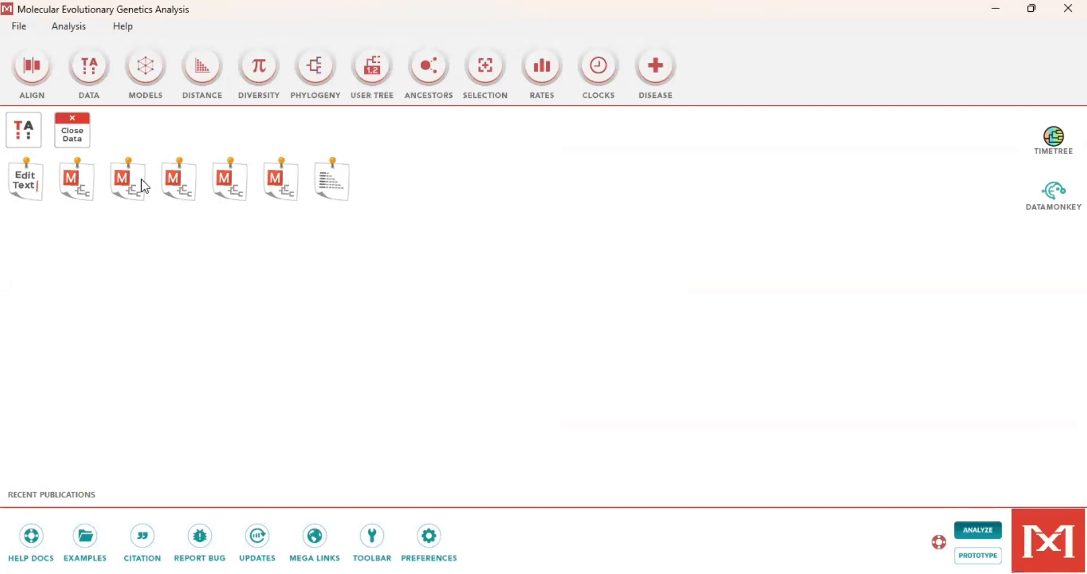
click(141, 179)
double_click(141, 179)
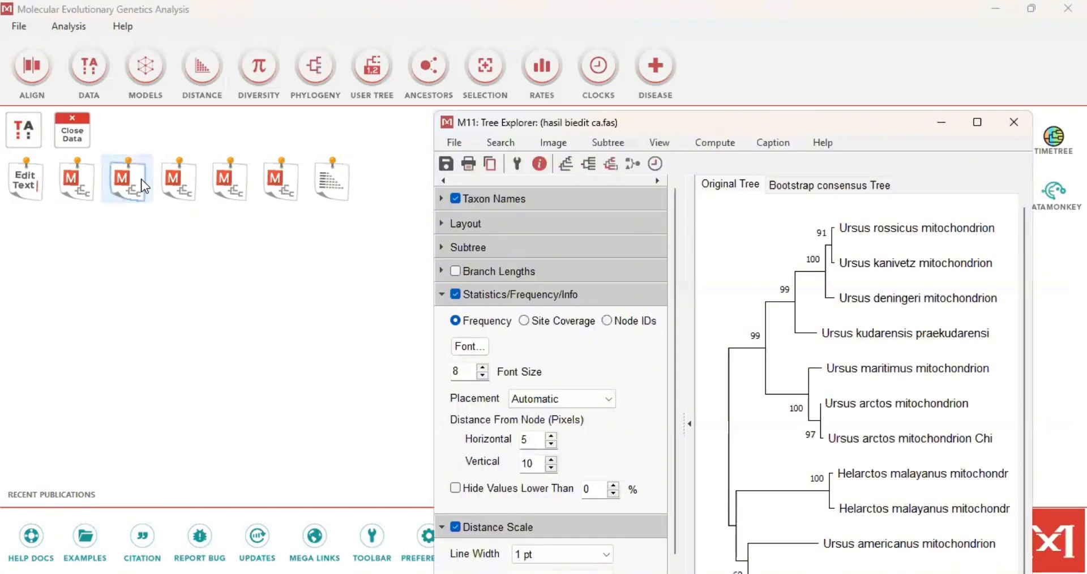
click(975, 122)
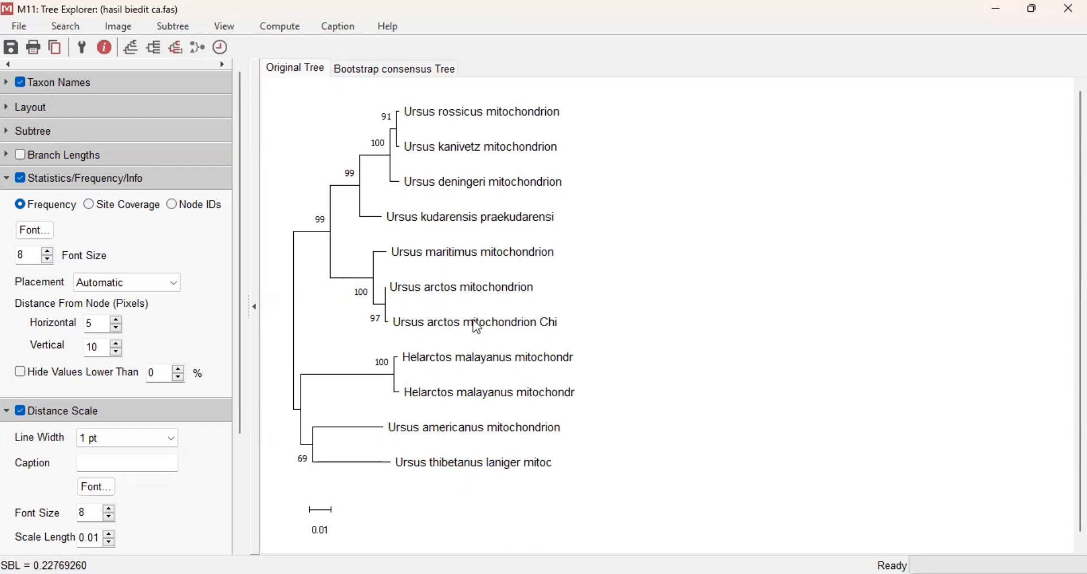
click(996, 8)
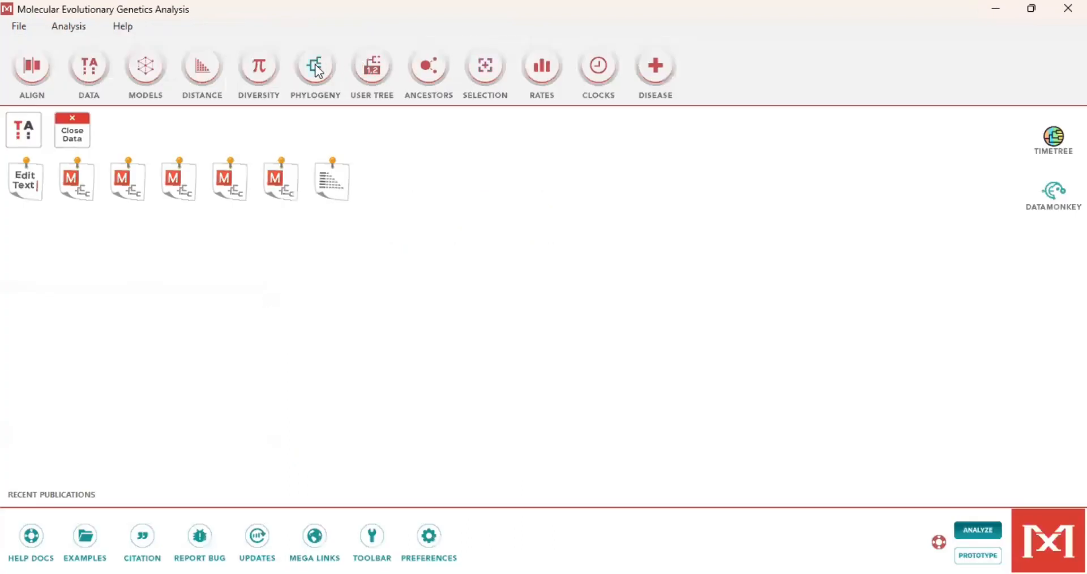
Step: Open the third minimized tree result, the Minimum-Evolution bootstrap tree, and inspect it maximized before minimizing it again
click(321, 82)
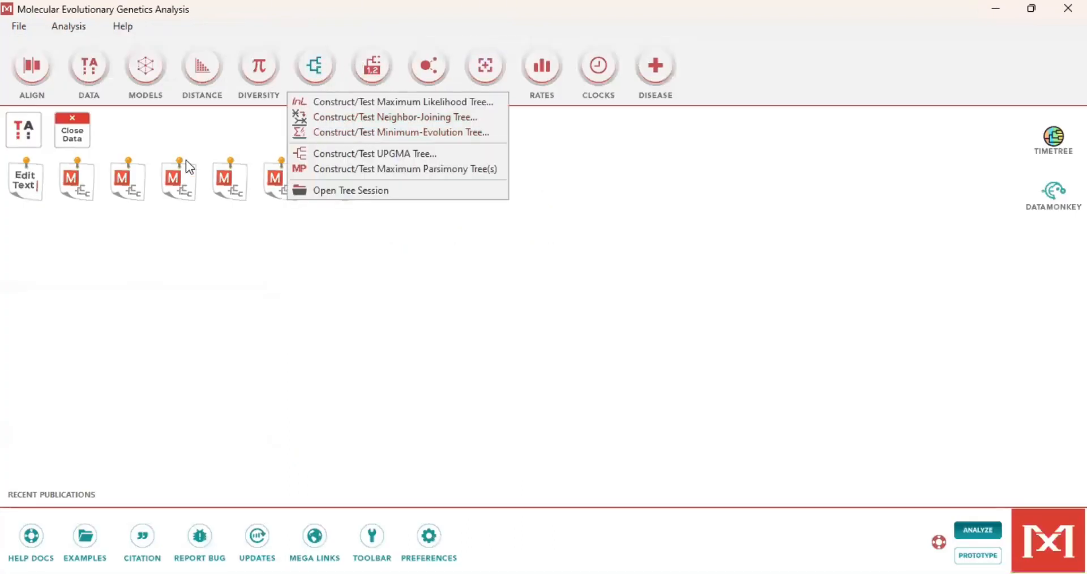
double_click(182, 180)
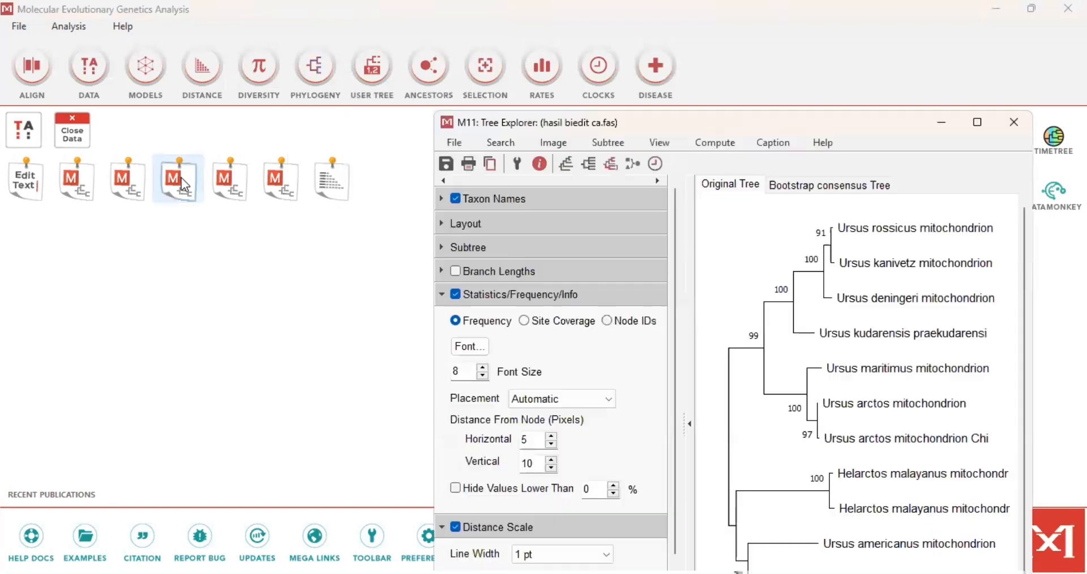
click(979, 124)
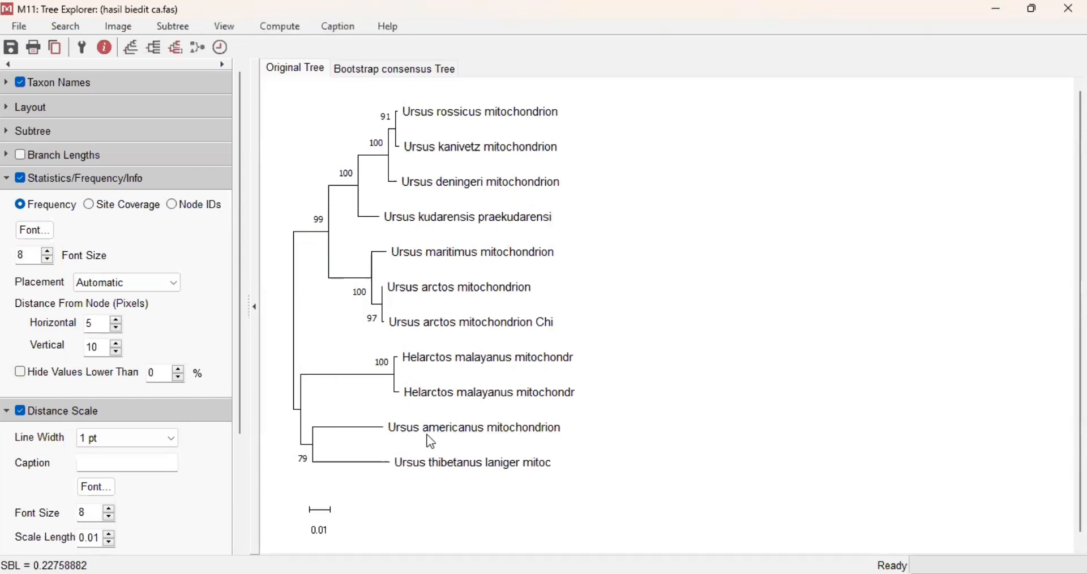
click(993, 14)
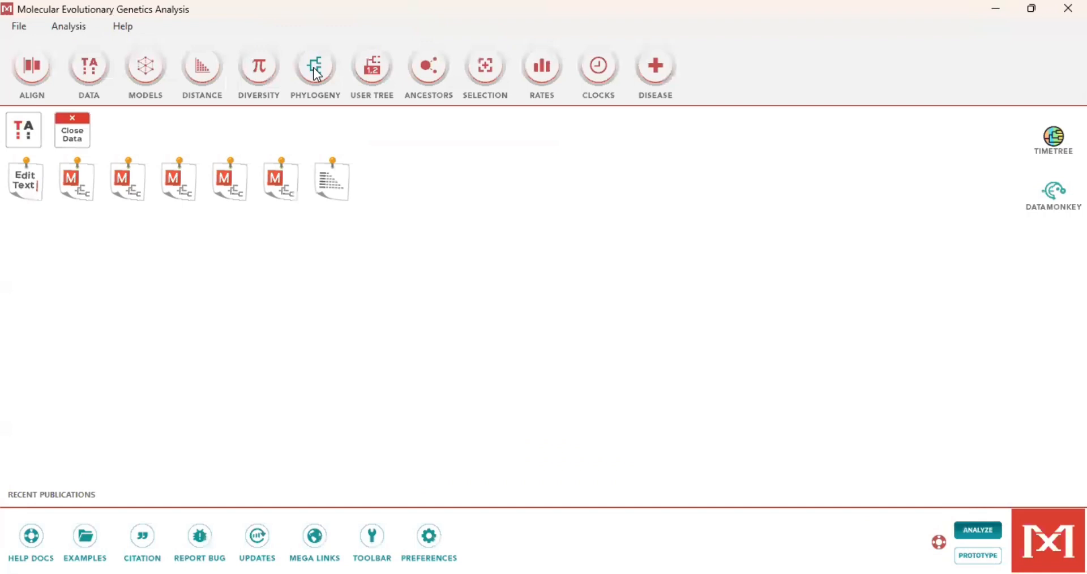
Step: Open the Maximum Parsimony bootstrap tree result and inspect it maximized before minimizing it again
click(316, 68)
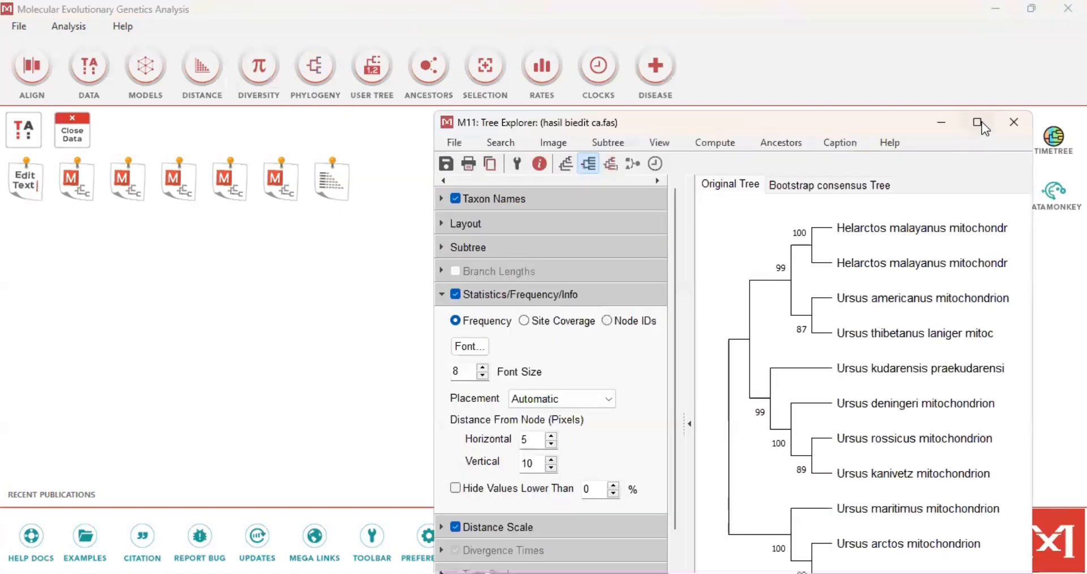
click(982, 123)
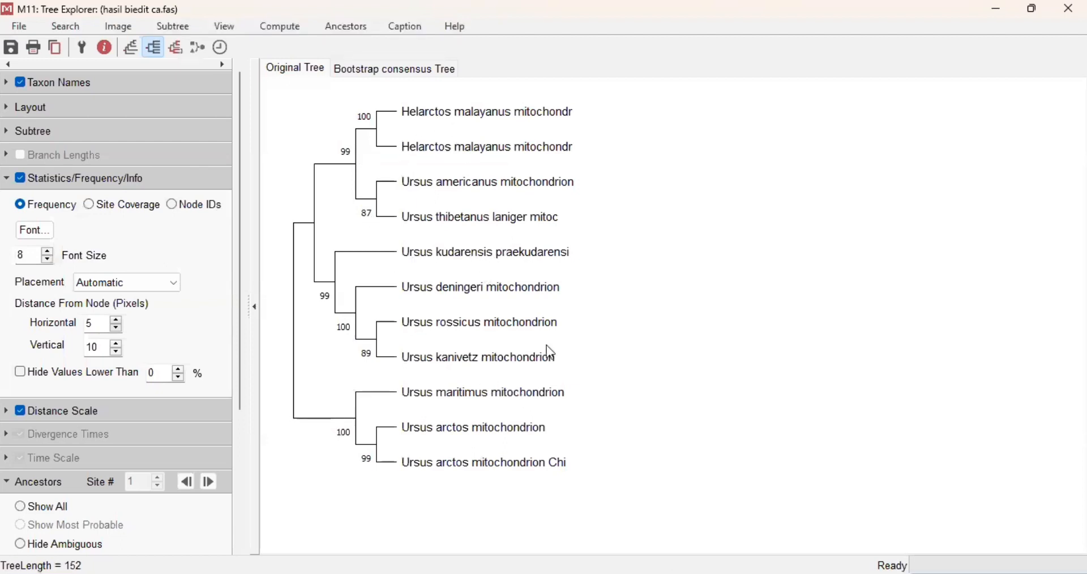
click(992, 8)
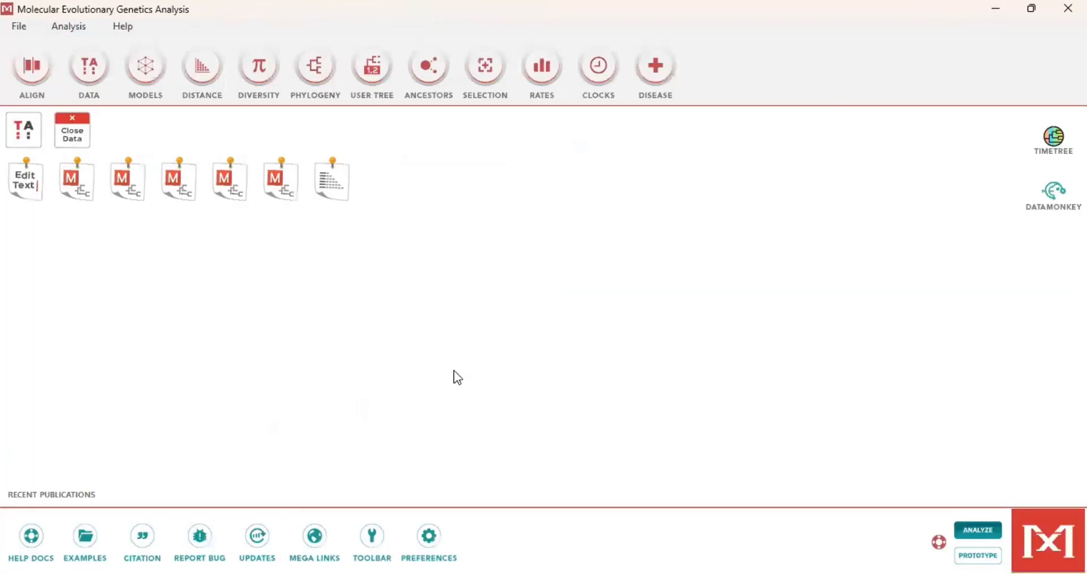